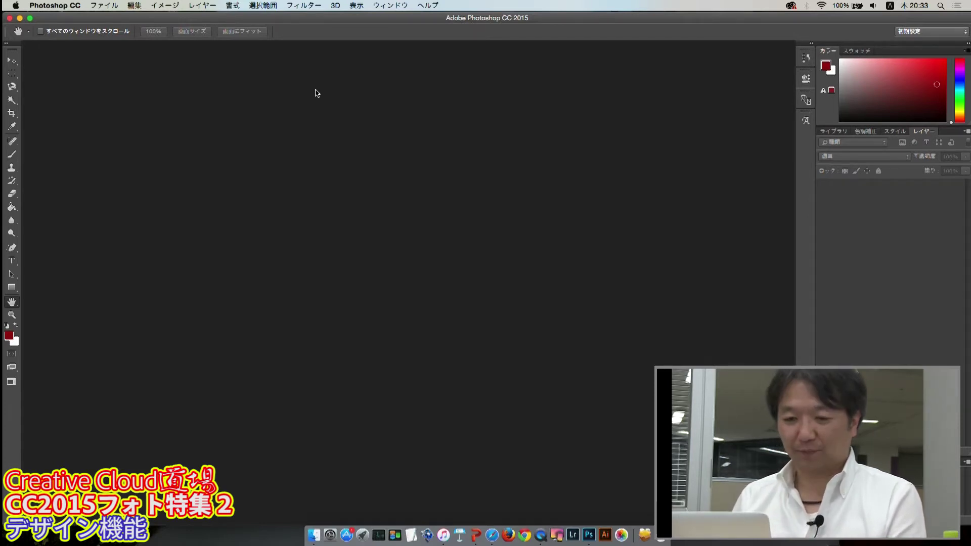
# - Switch to PowerPoint and show the slide デスクトップアプリケーションのさらなる進化 as a full-screen slide show
pyautogui.press('super+Tab')
pyautogui.press('super+Tab')
pyautogui.press('super+Tab')
pyautogui.press('super+Tab')
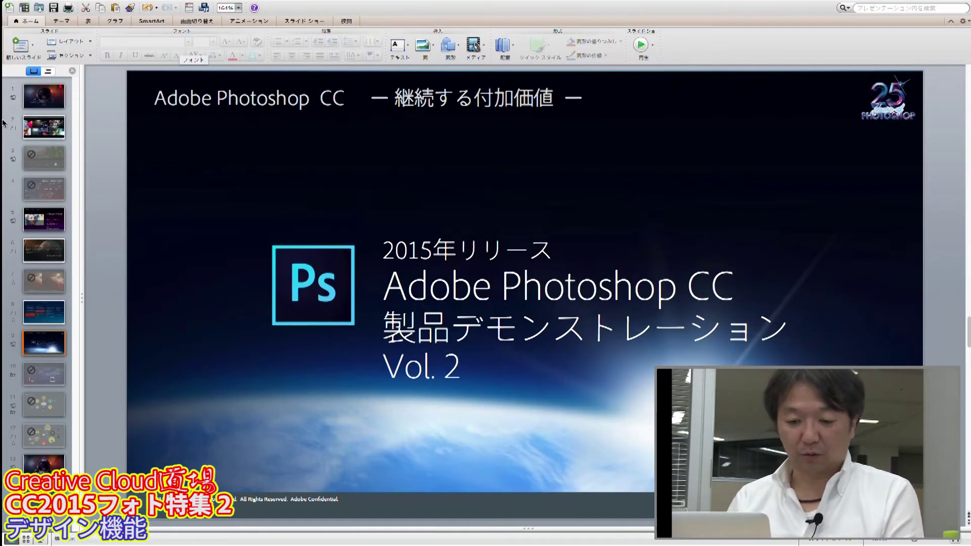
pyautogui.click(36, 317)
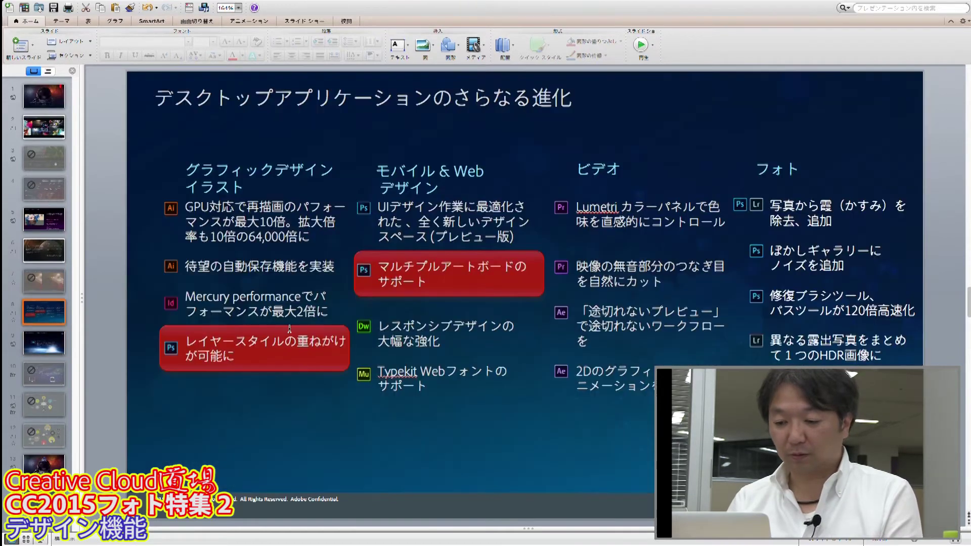
pyautogui.click(42, 540)
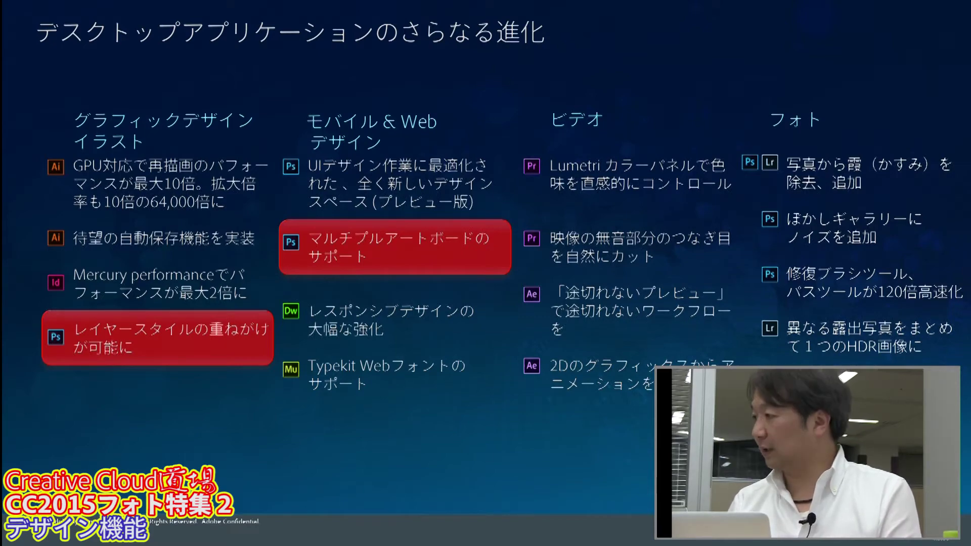
# - Switch back to Photoshop and create a new document with the Photoshop 初期設定 (default) preset
pyautogui.press('super+Tab')
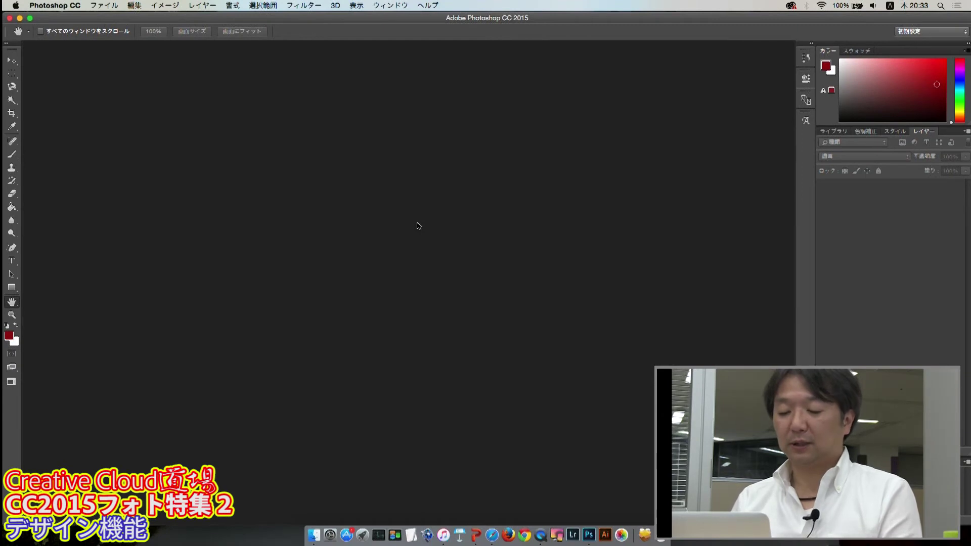
pyautogui.press('super+n')
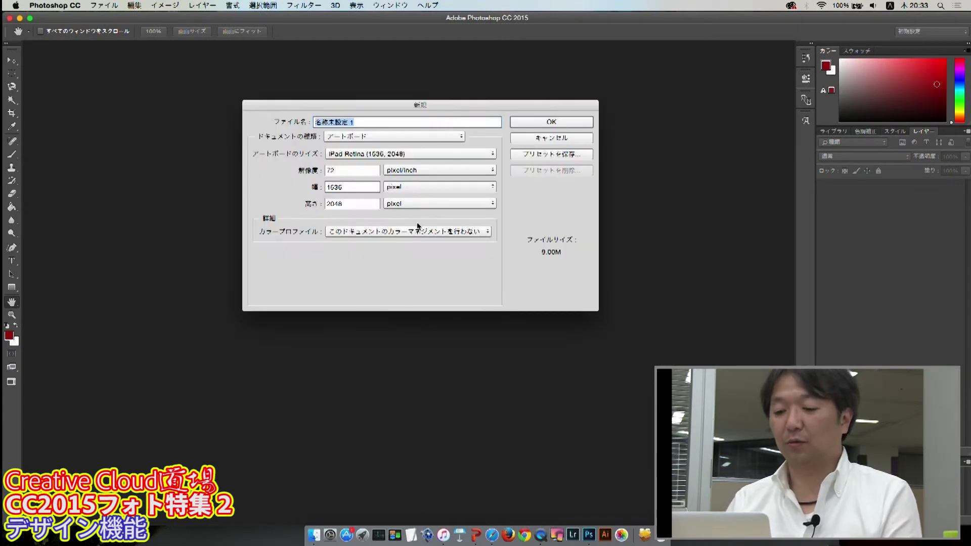
pyautogui.click(451, 137)
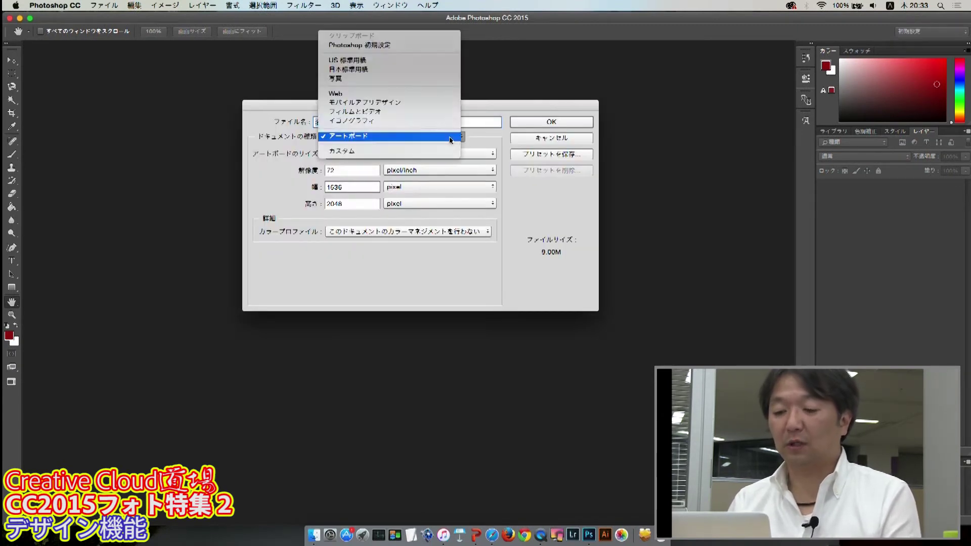
pyautogui.click(415, 48)
pyautogui.press('Return')
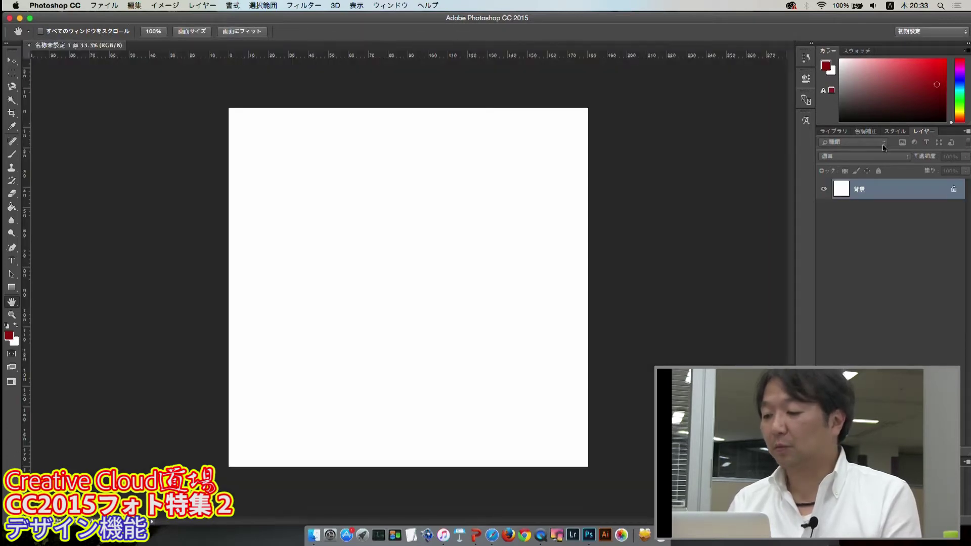
# - Place the 逆さ富士 (Mount Fuji) photo from the Adobe Stock library and scale it to about 59.26% to cover the canvas
pyautogui.click(837, 133)
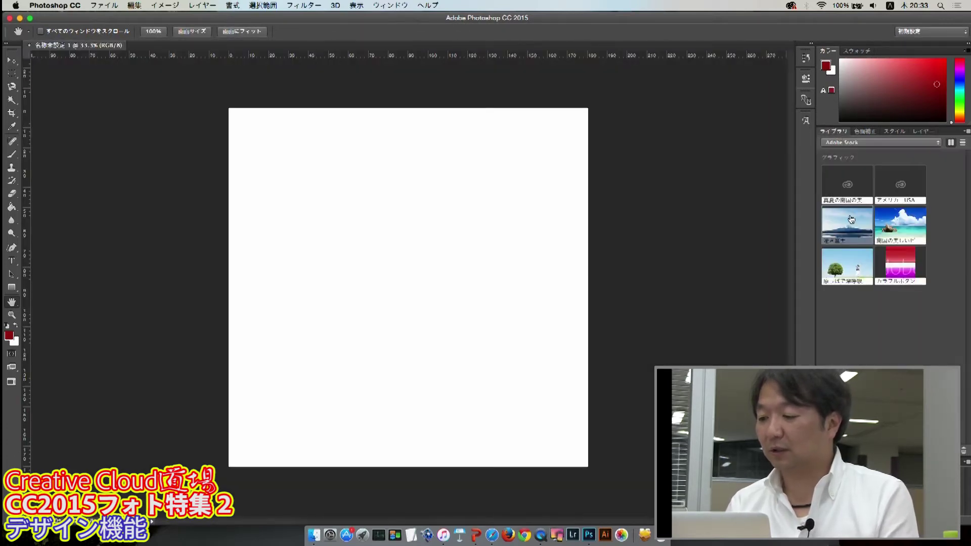
pyautogui.moveTo(852, 220); pyautogui.dragTo(434, 274)
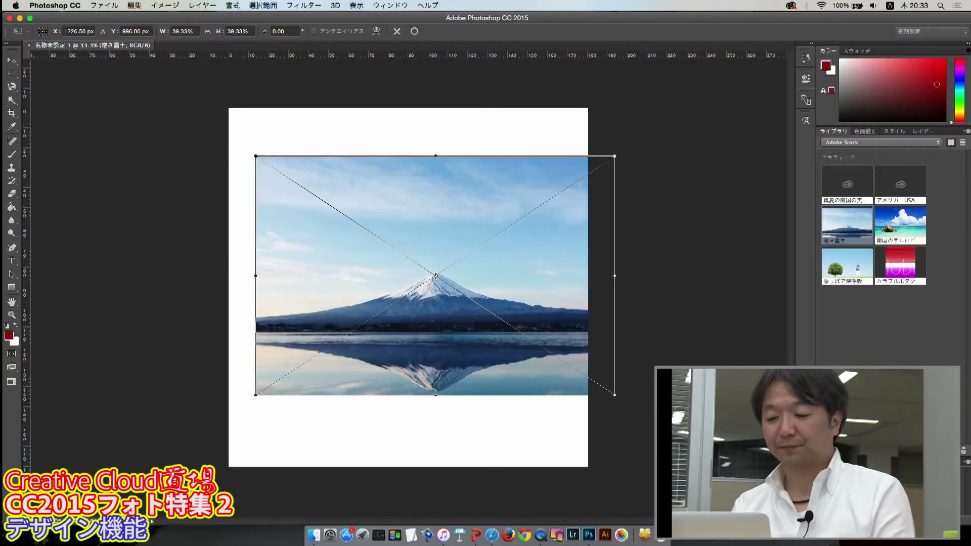
pyautogui.moveTo(520, 256); pyautogui.dragTo(478, 210)
pyautogui.moveTo(573, 344); pyautogui.dragTo(756, 469)
pyautogui.moveTo(562, 299); pyautogui.dragTo(496, 299)
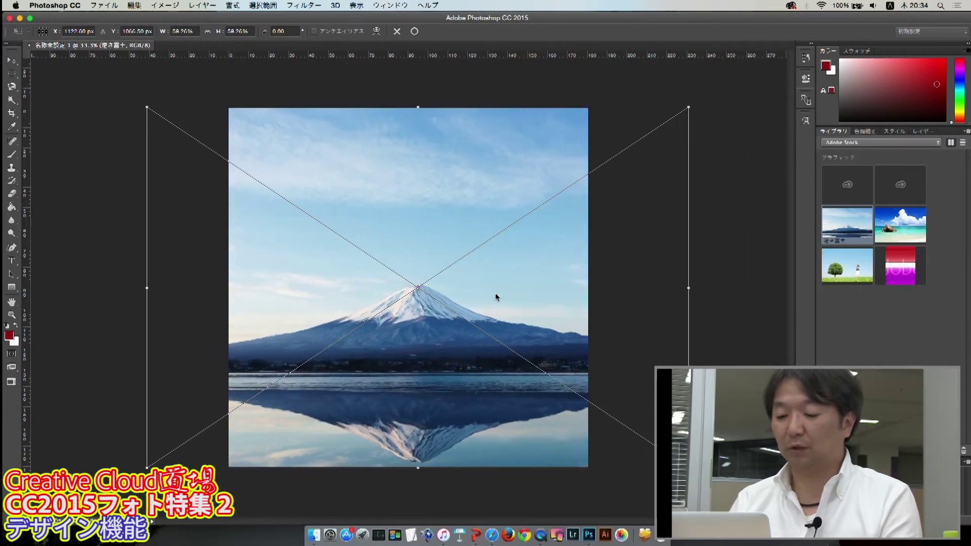
pyautogui.press('Return')
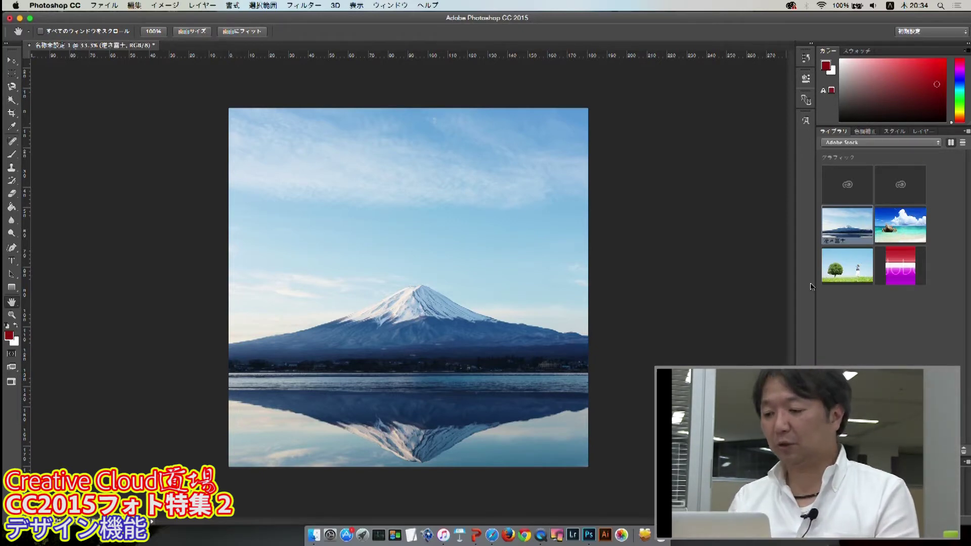
# - Add the text "Photoshop" in the sky above the mountain with the font size reduced to 94.27 pt
pyautogui.moveTo(854, 195)
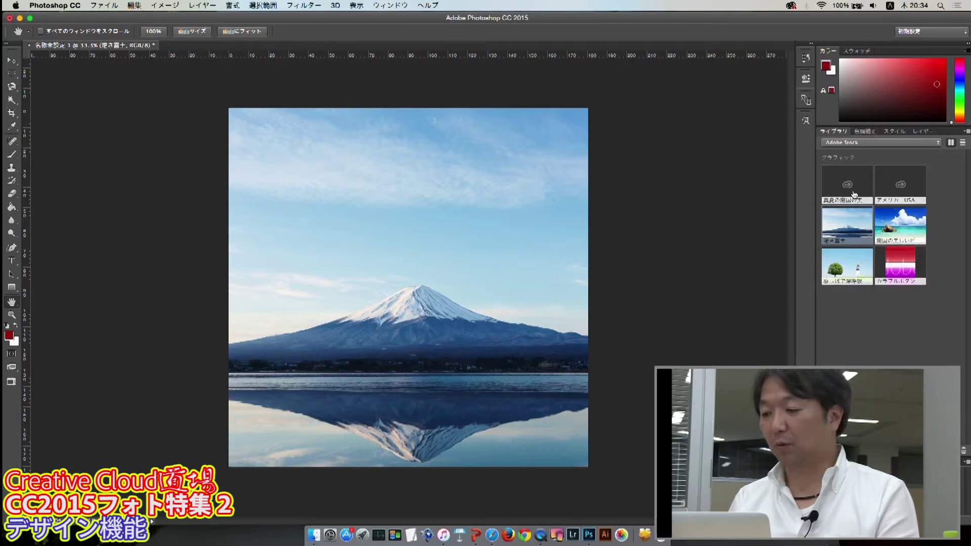
pyautogui.click(927, 132)
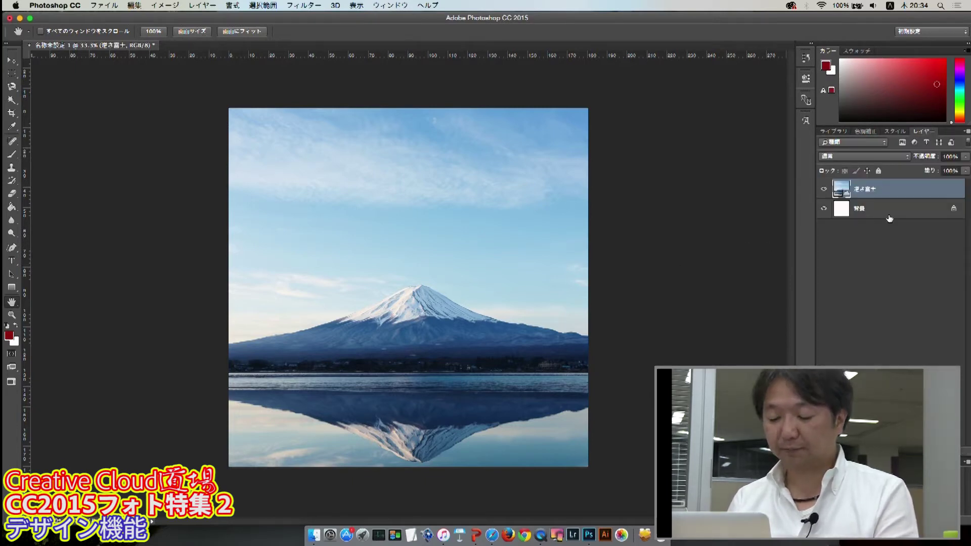
pyautogui.press('t')
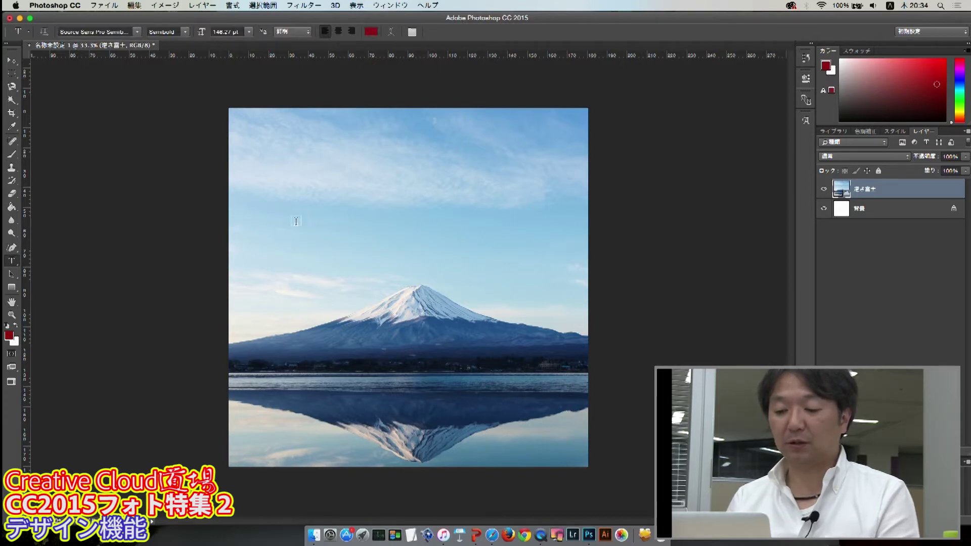
pyautogui.click(268, 224)
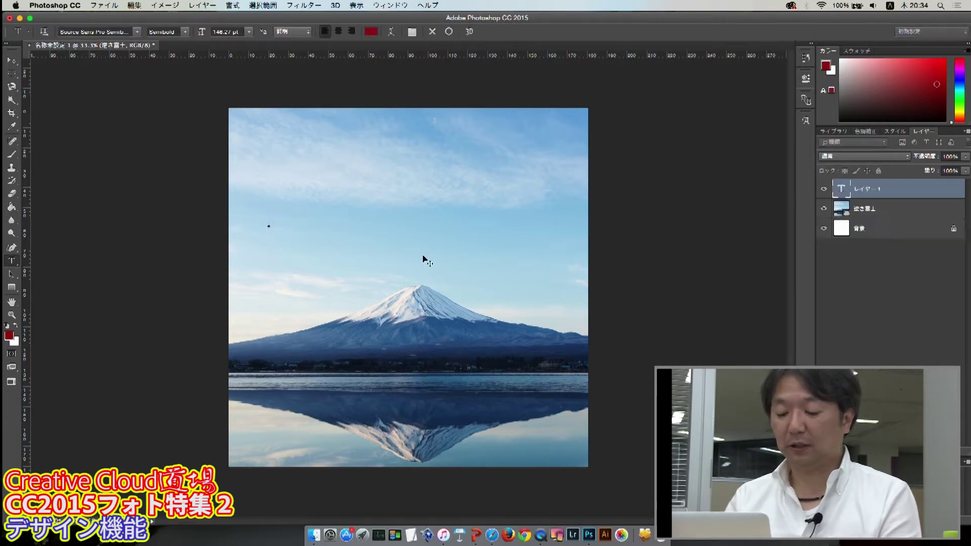
pyautogui.write('Photo')
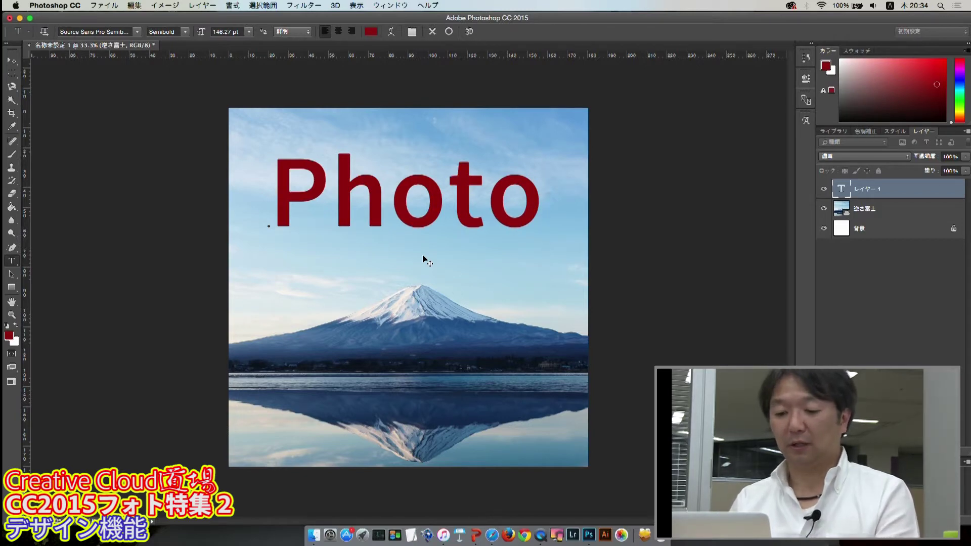
pyautogui.press('super+a')
pyautogui.moveTo(201, 32); pyautogui.dragTo(180, 33)
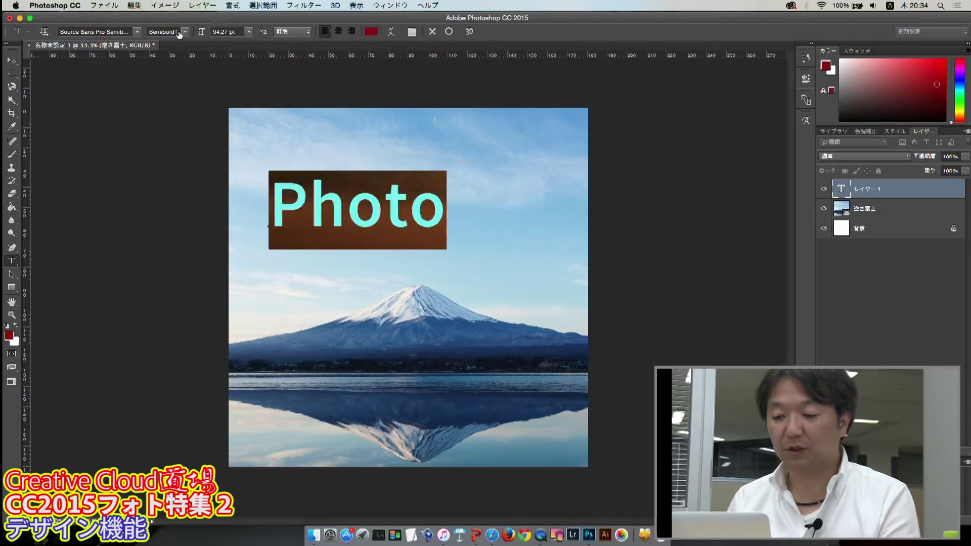
pyautogui.press('Right')
pyautogui.write('shop')
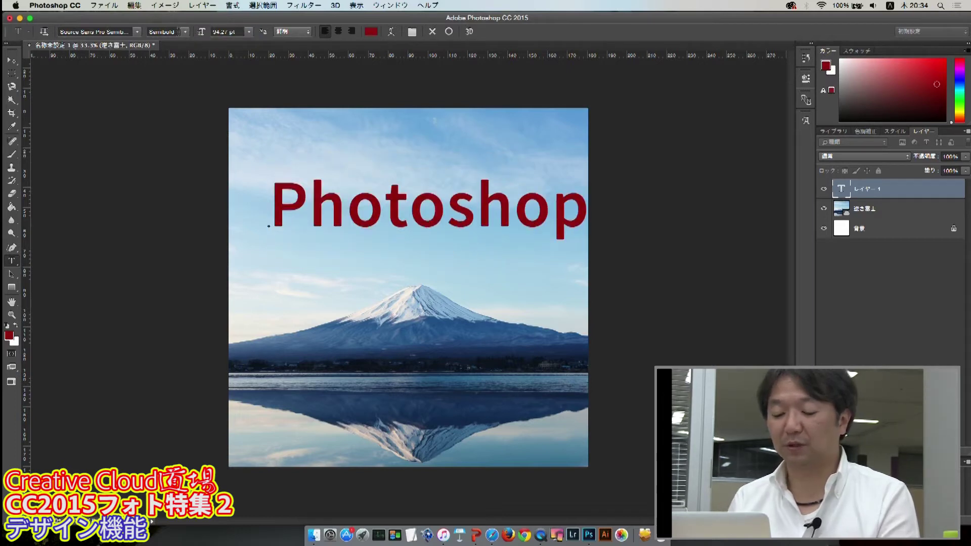
# - Set the whole "Photoshop" text to 83.27 pt and commit the text edit
pyautogui.press('super+a')
pyautogui.moveTo(202, 33); pyautogui.dragTo(195, 34)
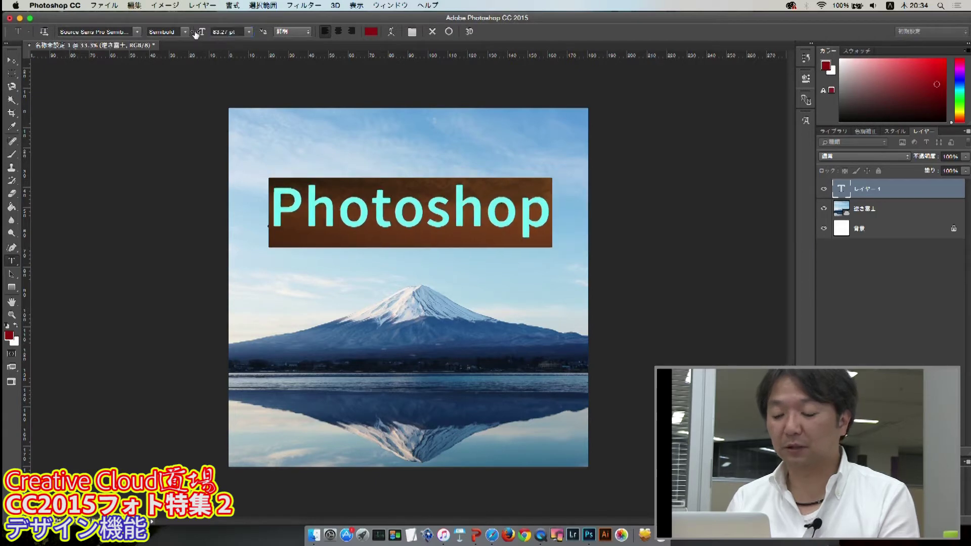
pyautogui.click(448, 33)
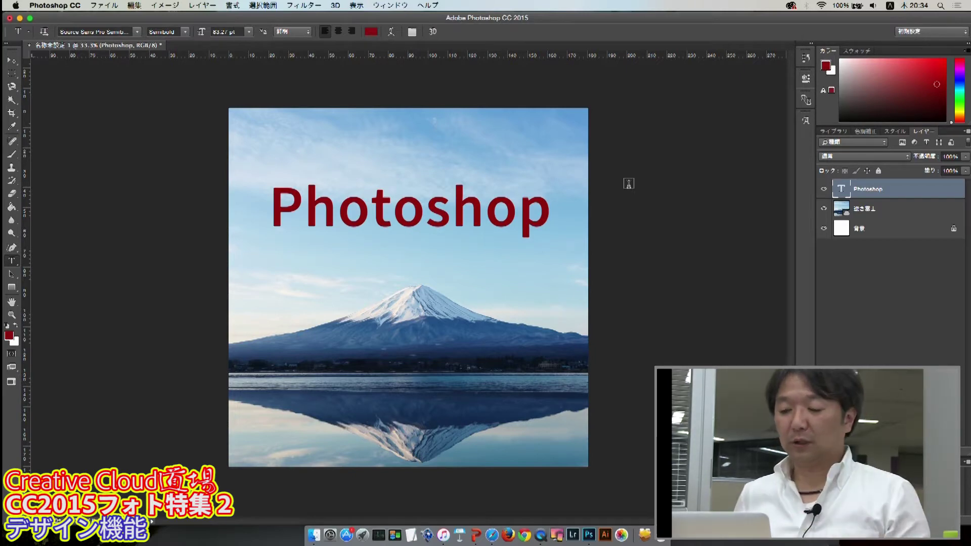
# - Add a Drop Shadow layer style to the Photoshop text layer, keeping the whole word in view beside the dialog
pyautogui.click(9, 60)
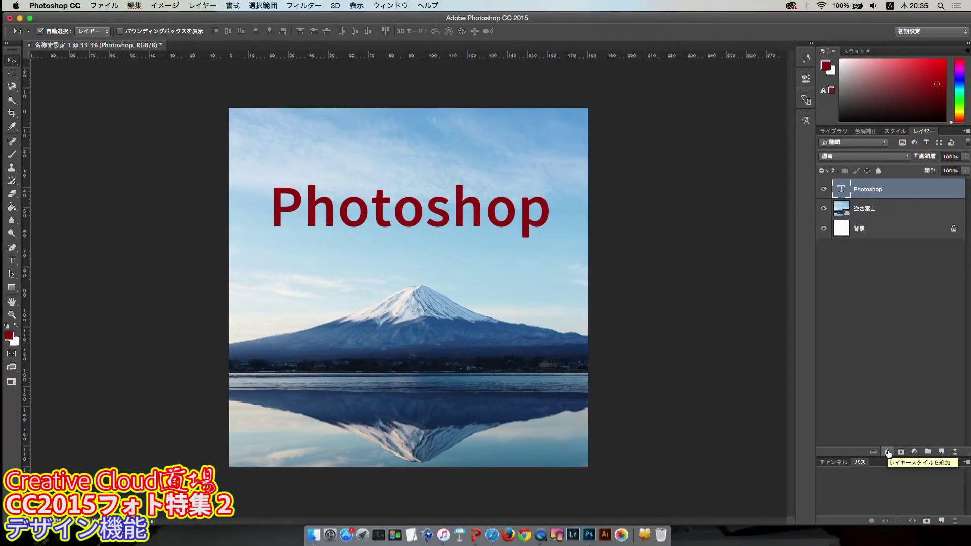
pyautogui.click(889, 452)
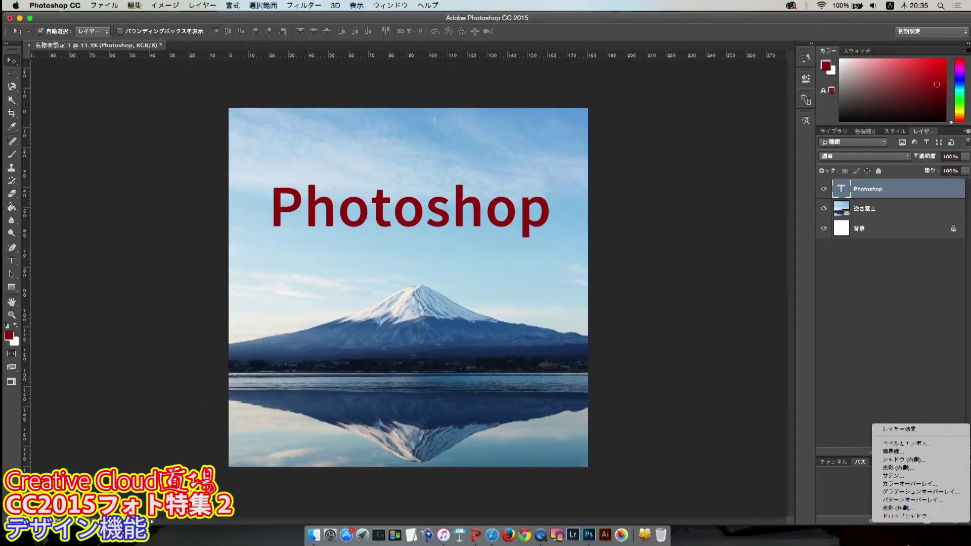
pyautogui.click(919, 516)
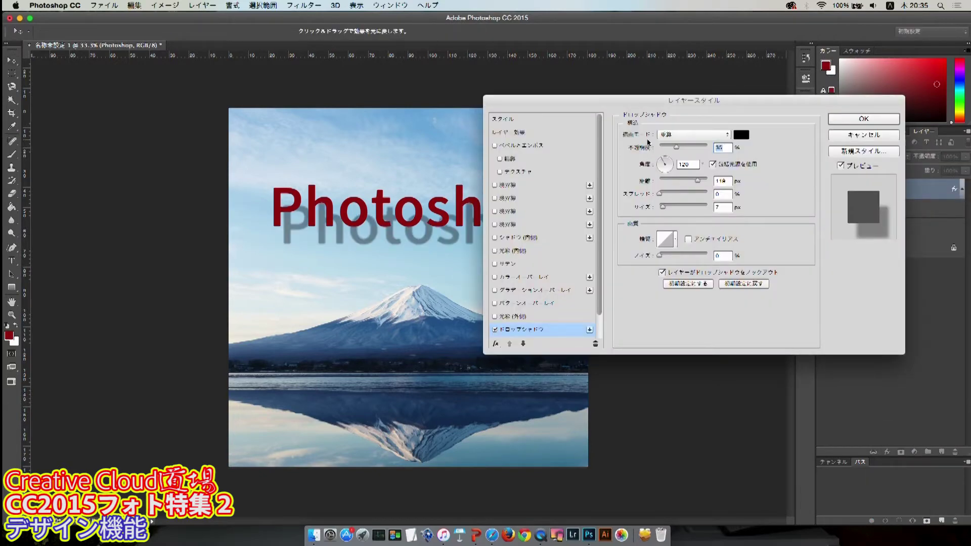
pyautogui.moveTo(621, 101); pyautogui.dragTo(708, 97)
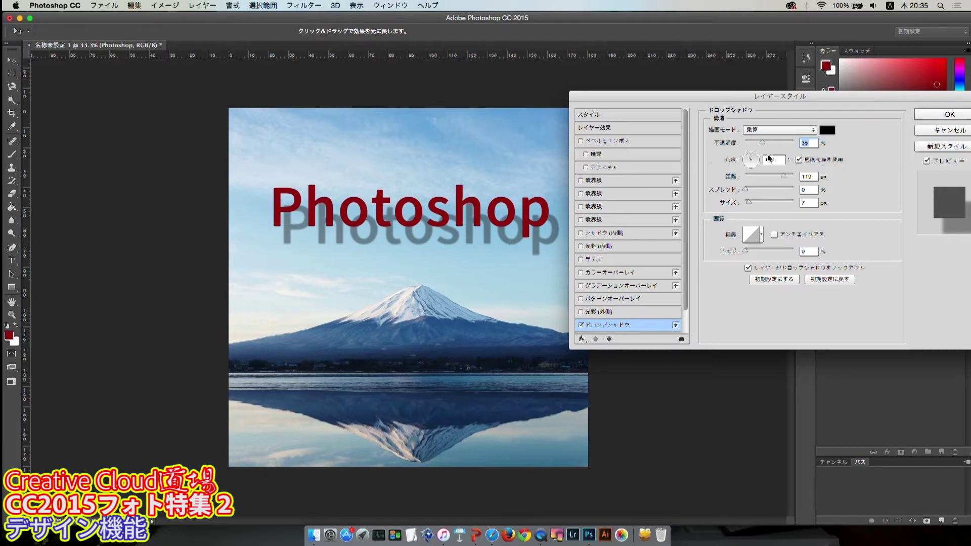
# - Reposition the text's drop shadow to an angle of 138° and a distance of 30 px
pyautogui.moveTo(751, 153); pyautogui.dragTo(768, 177)
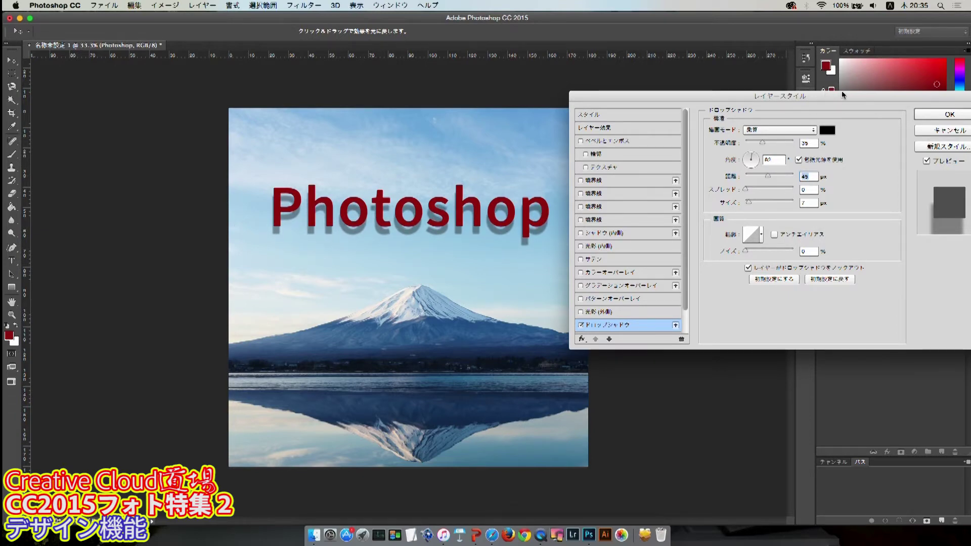
pyautogui.moveTo(842, 91); pyautogui.dragTo(795, 246)
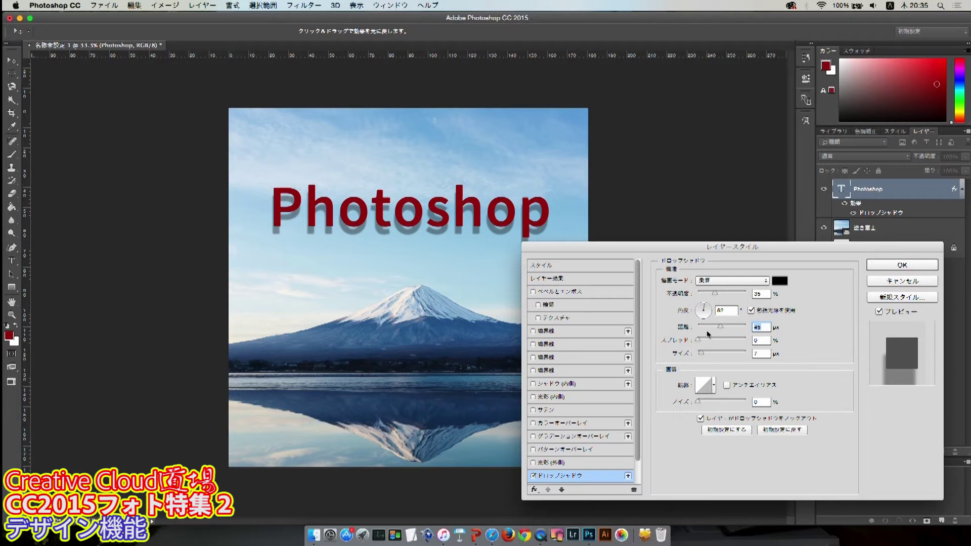
pyautogui.moveTo(416, 162)
pyautogui.mouseDown()
pyautogui.moveTo(430, 165)
pyautogui.moveTo(420, 156)
pyautogui.mouseUp()
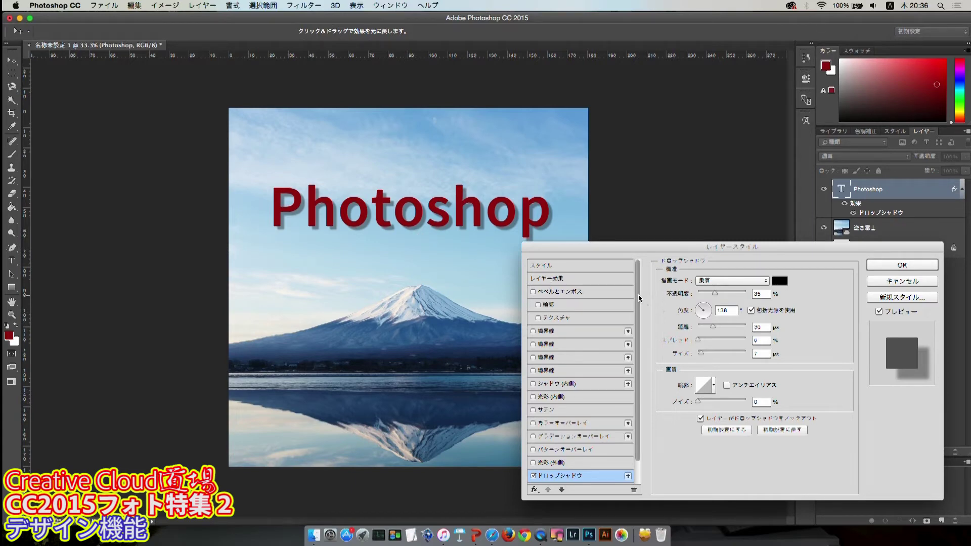
# - Delete the extra Drop Shadow entries from the layer style list, leaving a single drop shadow
pyautogui.scroll(-2, 642, 323)
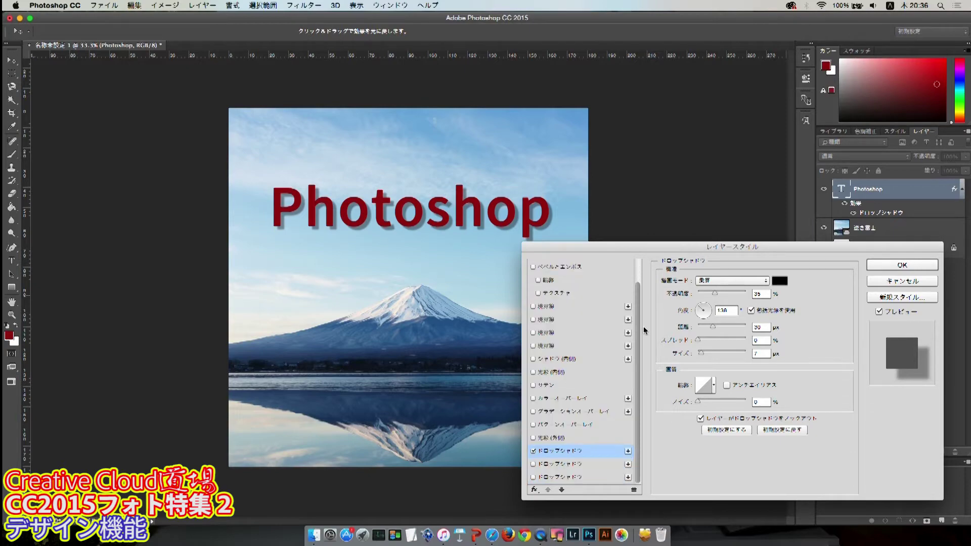
pyautogui.scroll(2, 644, 326)
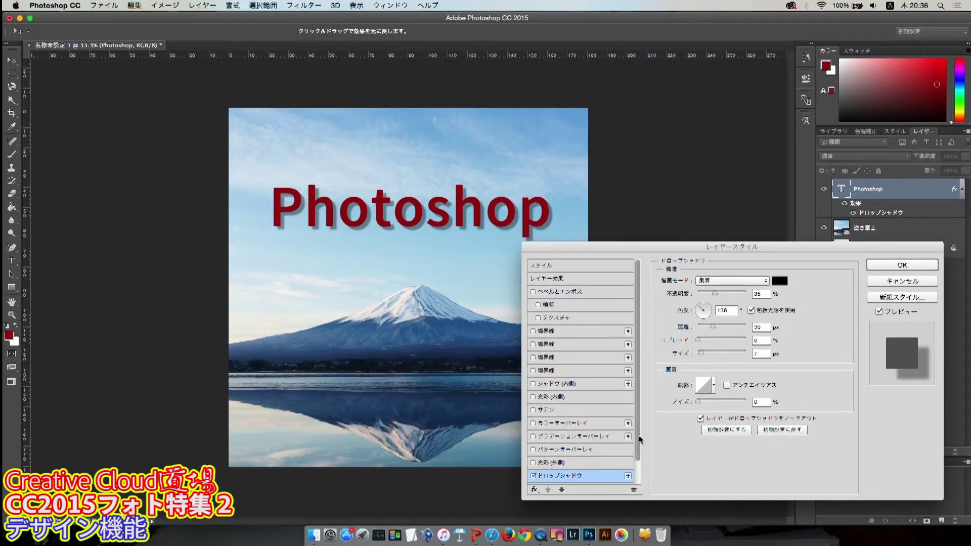
pyautogui.moveTo(639, 436); pyautogui.dragTo(639, 484)
pyautogui.click(602, 476)
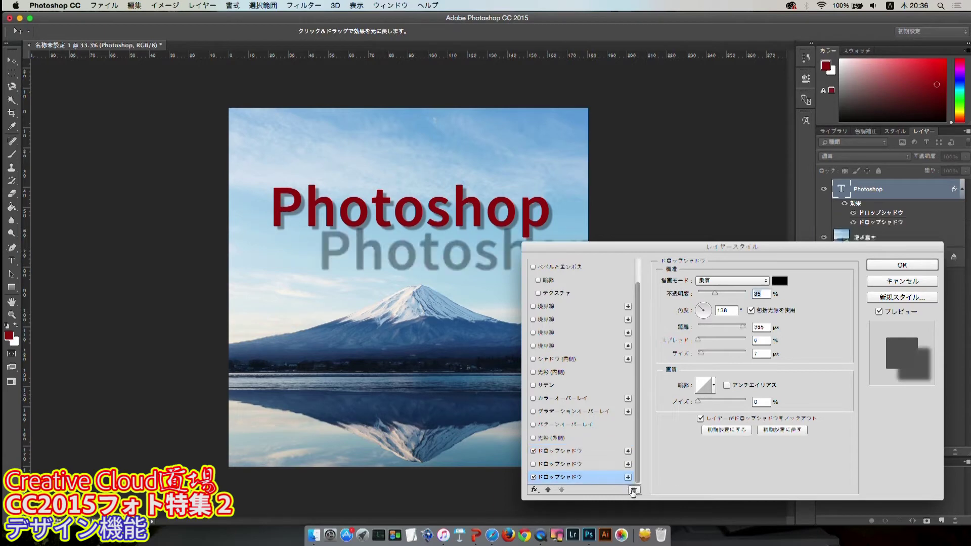
pyautogui.click(634, 489)
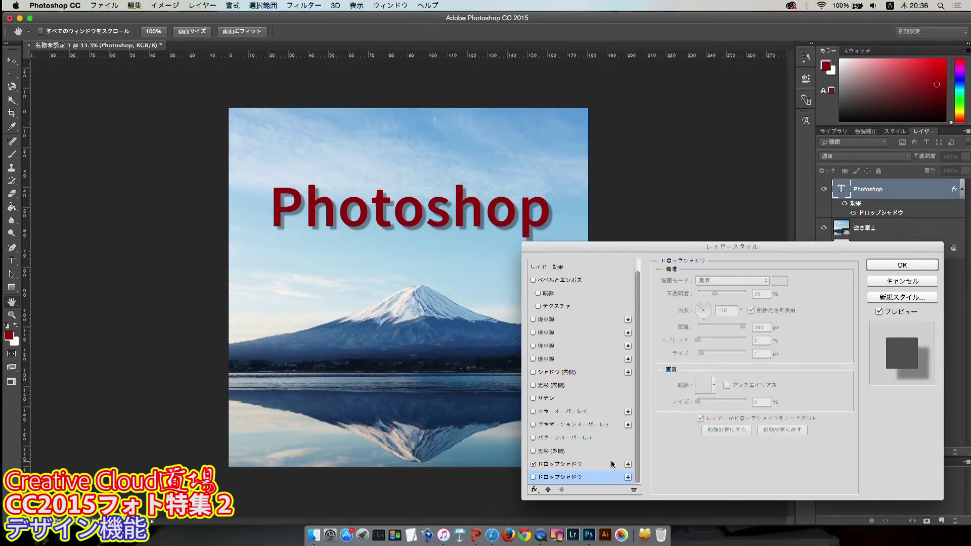
pyautogui.click(633, 489)
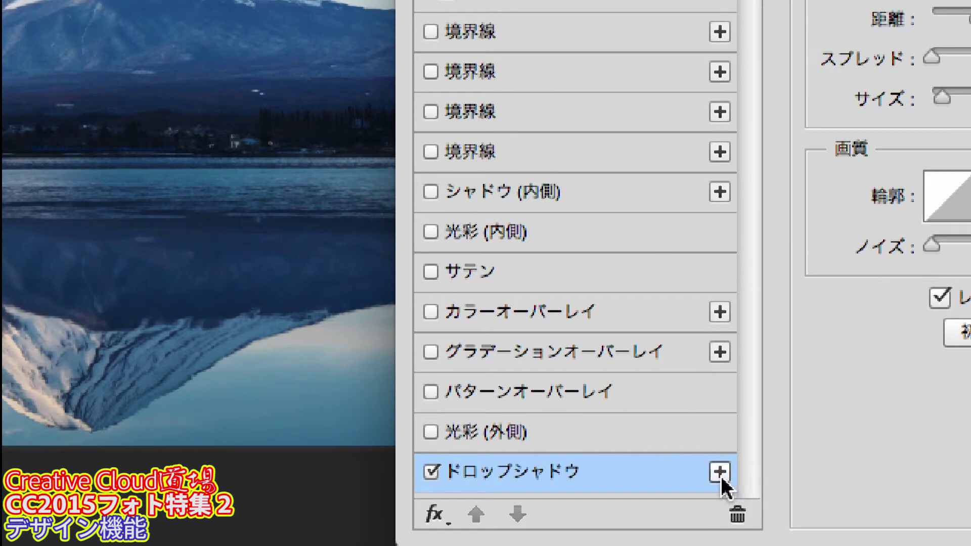
# - Add a second Drop Shadow, set the lower one's angle to 75° with a larger distance, and select the upper one
pyautogui.click(721, 478)
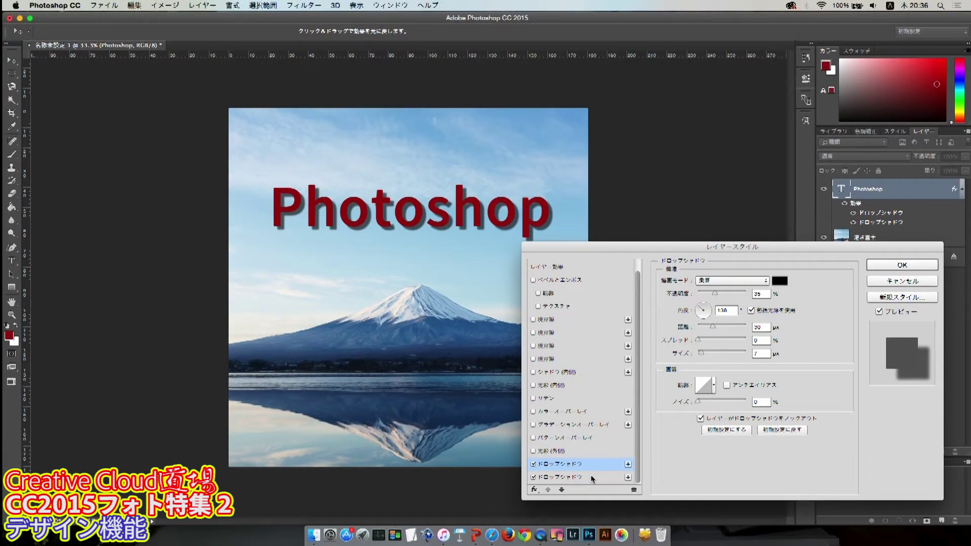
pyautogui.click(592, 479)
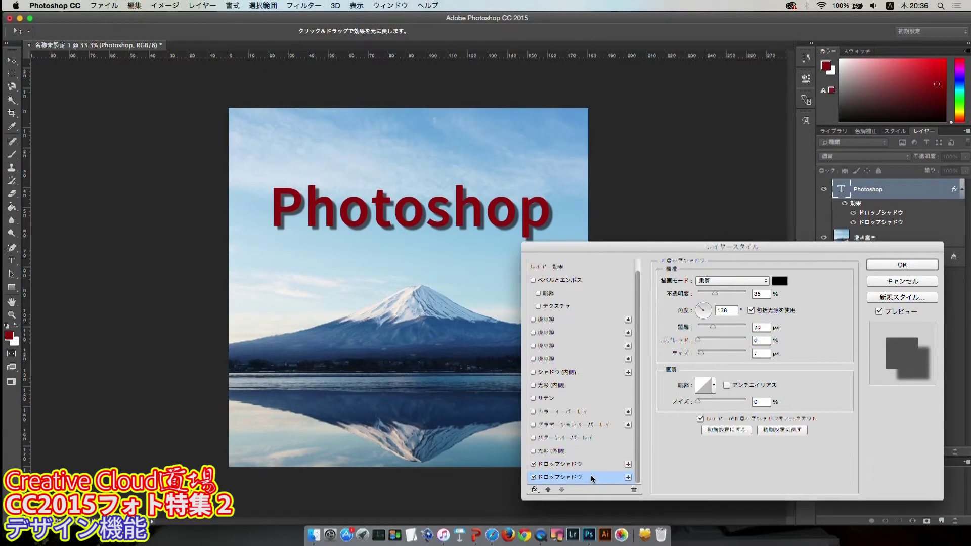
pyautogui.click(702, 309)
pyautogui.moveTo(702, 309); pyautogui.dragTo(736, 328)
pyautogui.click(593, 466)
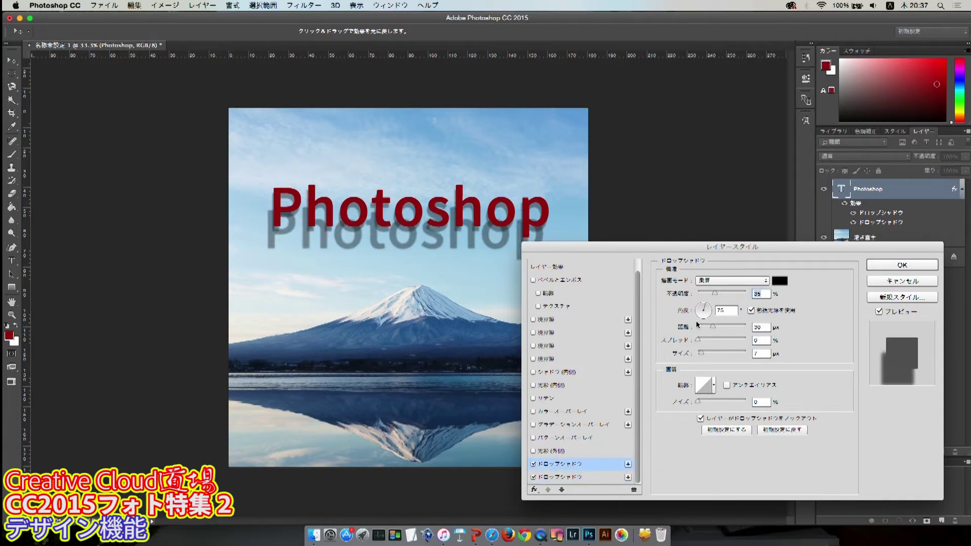
# - Rotate the selected drop shadow's angle to -128° so the shadow falls above and to the right of the text
pyautogui.click(705, 309)
pyautogui.moveTo(705, 309); pyautogui.dragTo(699, 312)
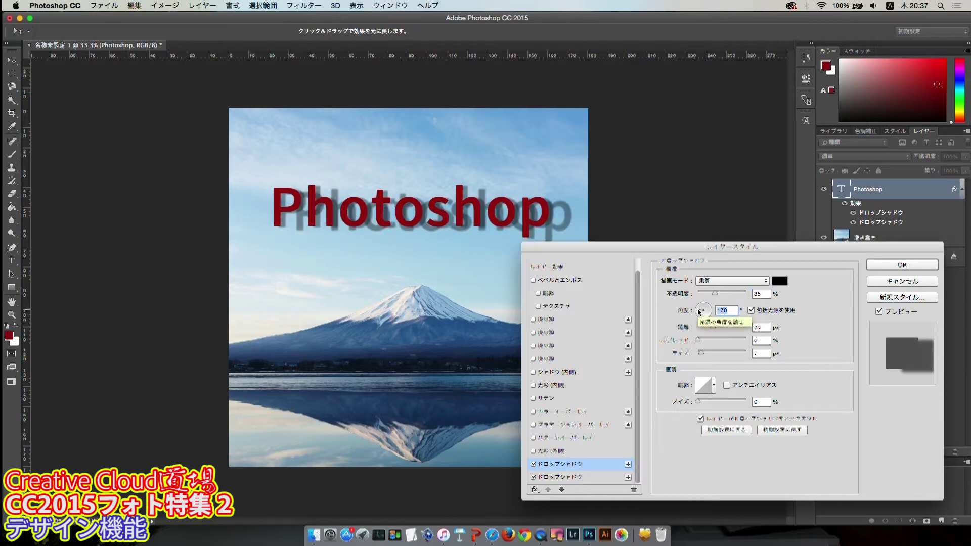
pyautogui.moveTo(699, 312); pyautogui.dragTo(699, 320)
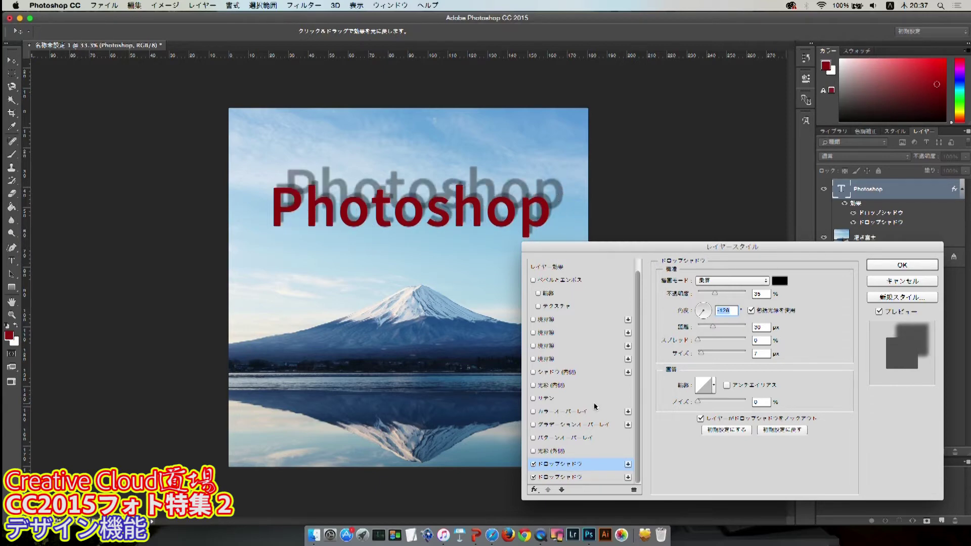
# - Add two more Drop Shadow entries to the text's layer style, making four in total
pyautogui.click(627, 477)
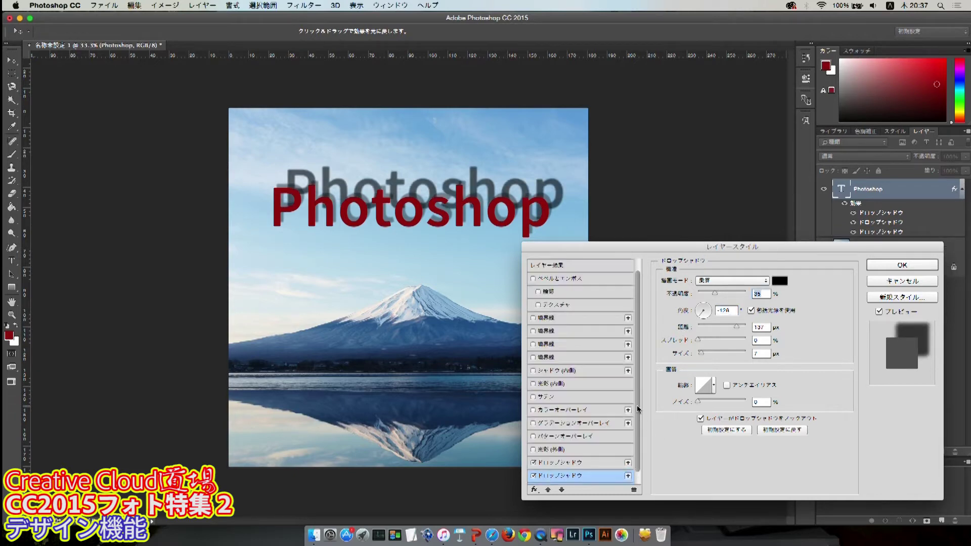
pyautogui.scroll(-2, 639, 410)
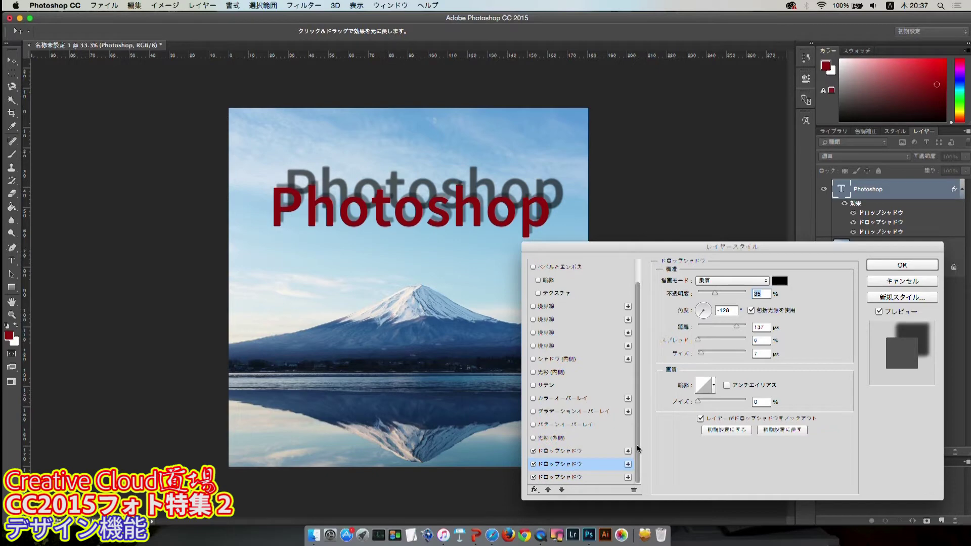
pyautogui.click(629, 478)
pyautogui.scroll(-1, 629, 478)
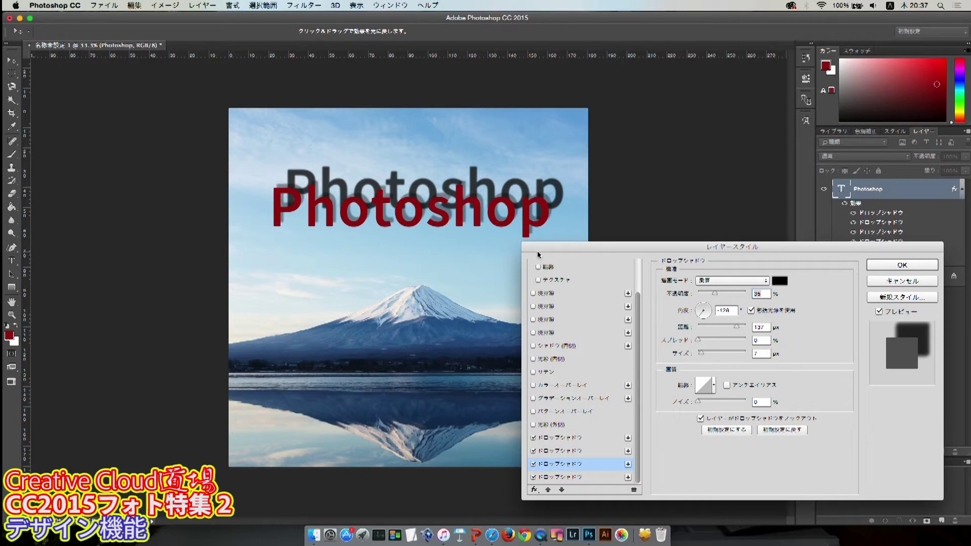
# - Move the selected drop shadow well above the text, at about -105° and a distance of 413 px, and apply the layer style
pyautogui.moveTo(701, 319); pyautogui.dragTo(699, 317)
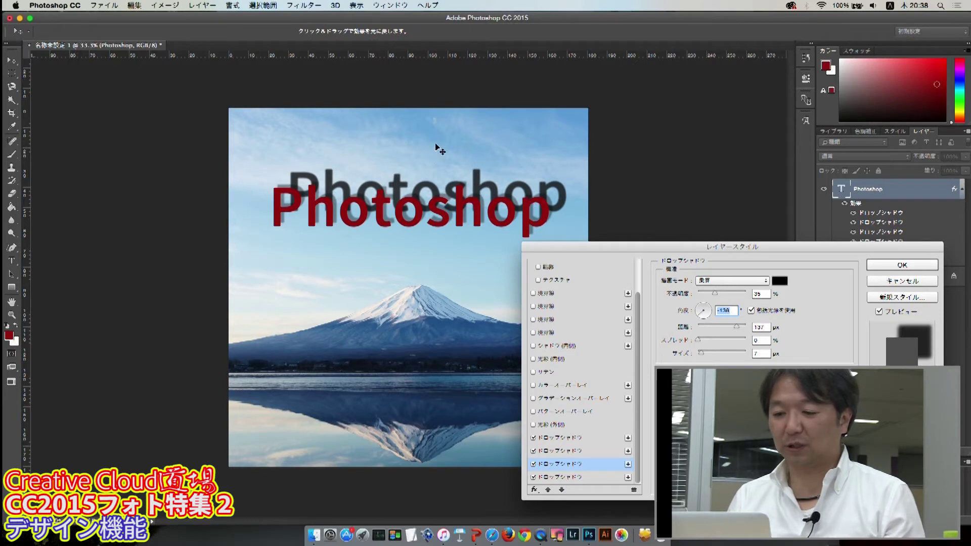
pyautogui.moveTo(412, 260); pyautogui.dragTo(416, 208)
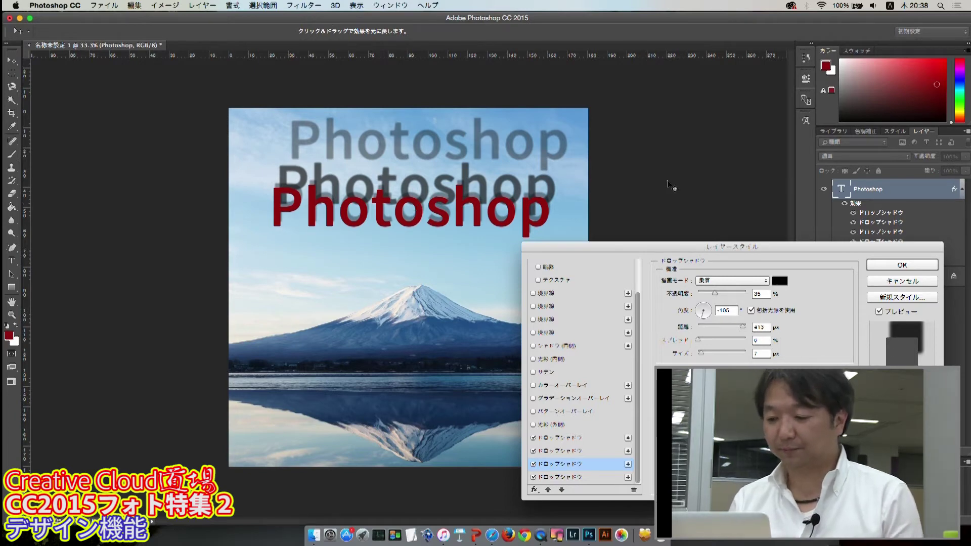
pyautogui.click(896, 265)
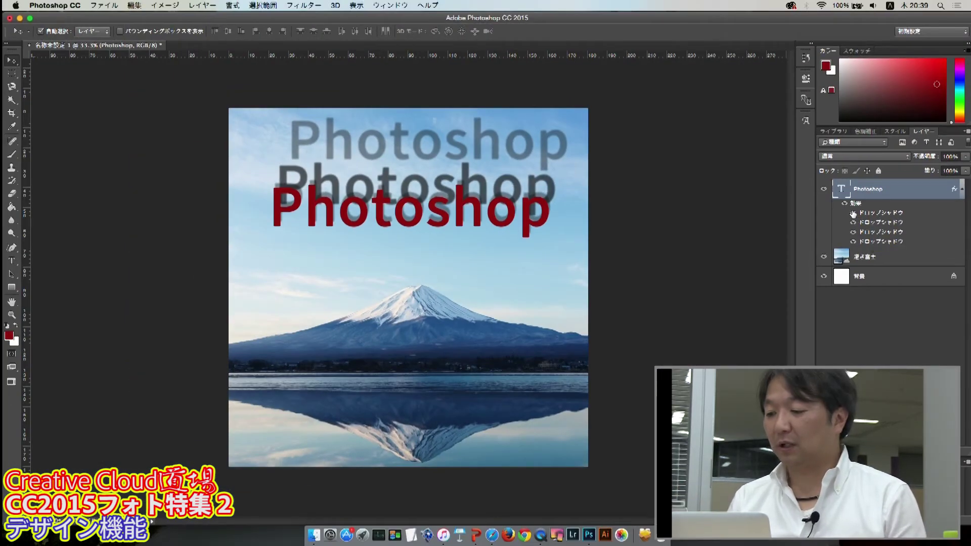
# - Hide all four drop shadows of the text layer, preview the first two one at a time, and show the last two again
pyautogui.moveTo(853, 213); pyautogui.dragTo(853, 240)
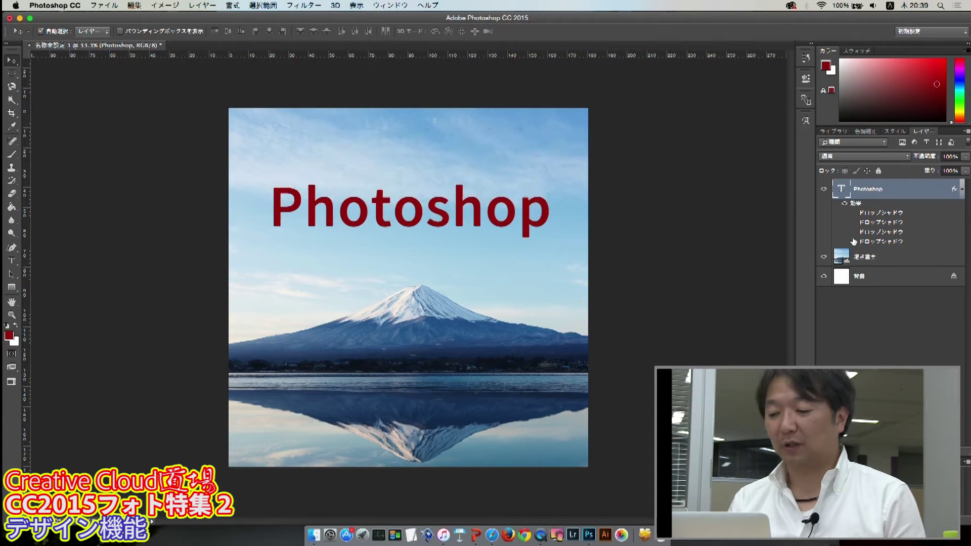
pyautogui.click(854, 212)
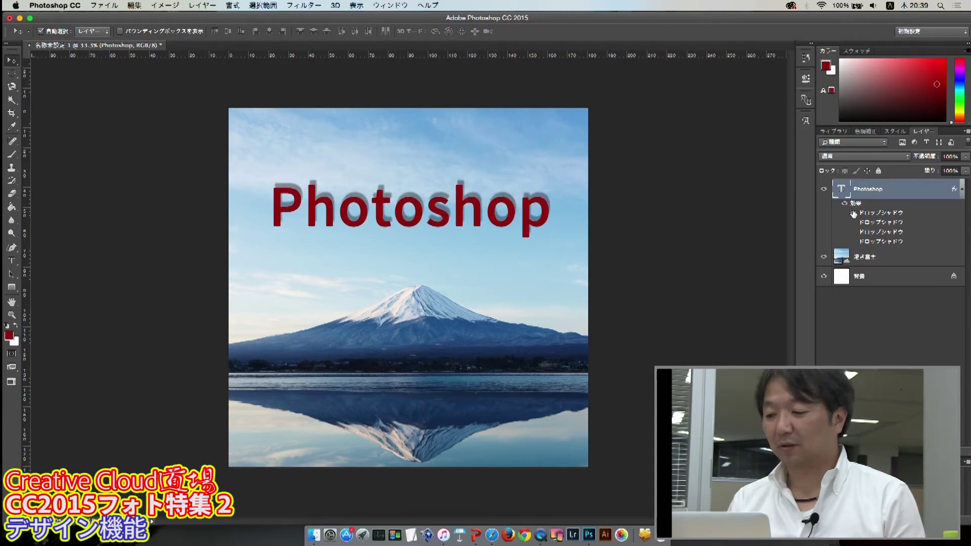
pyautogui.click(854, 213)
pyautogui.click(854, 222)
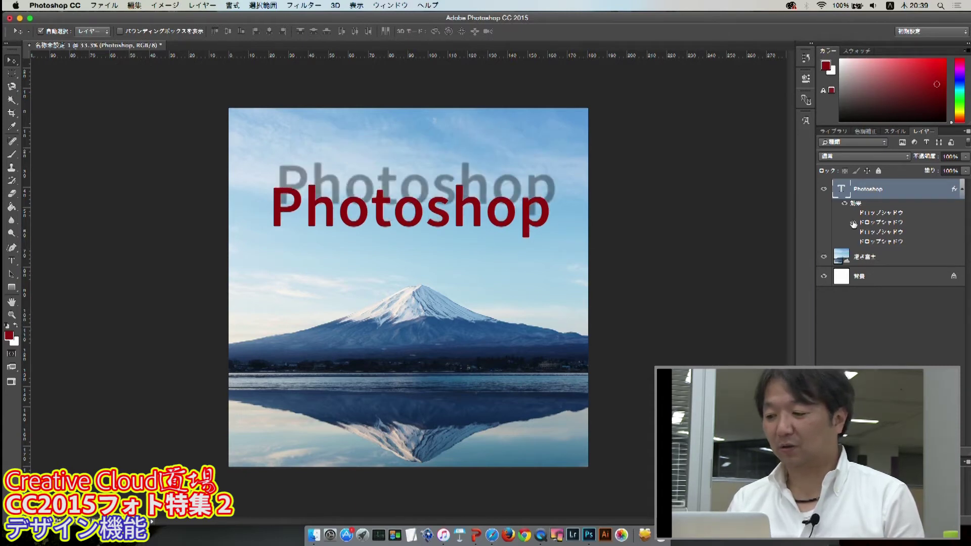
pyautogui.click(853, 222)
pyautogui.click(854, 232)
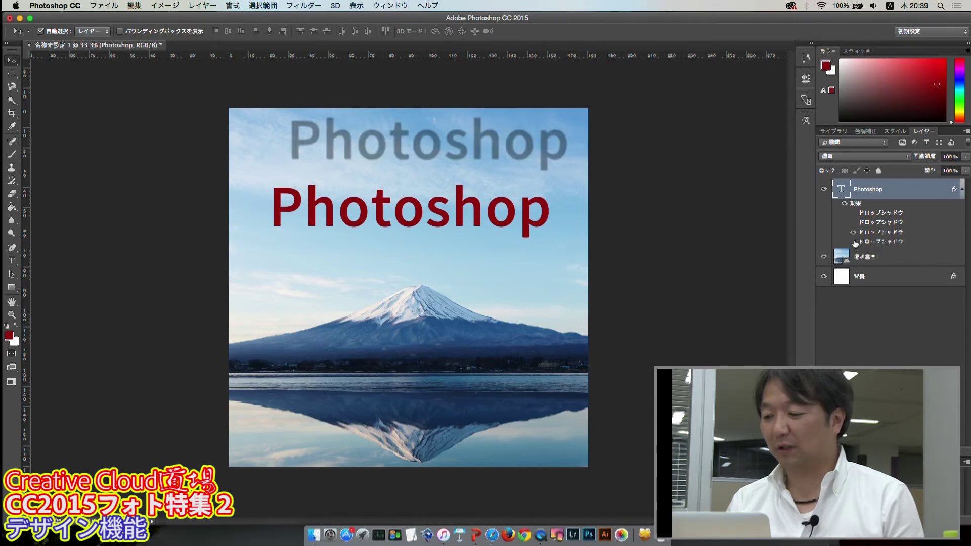
pyautogui.click(854, 242)
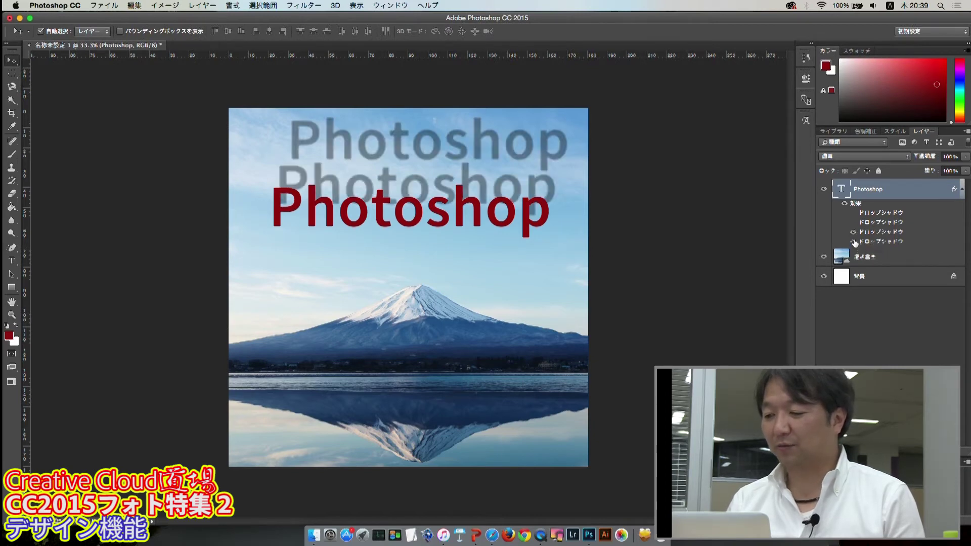
# - Make the first two drop shadows visible again and hide all effects of the Photoshop text layer together
pyautogui.click(845, 204)
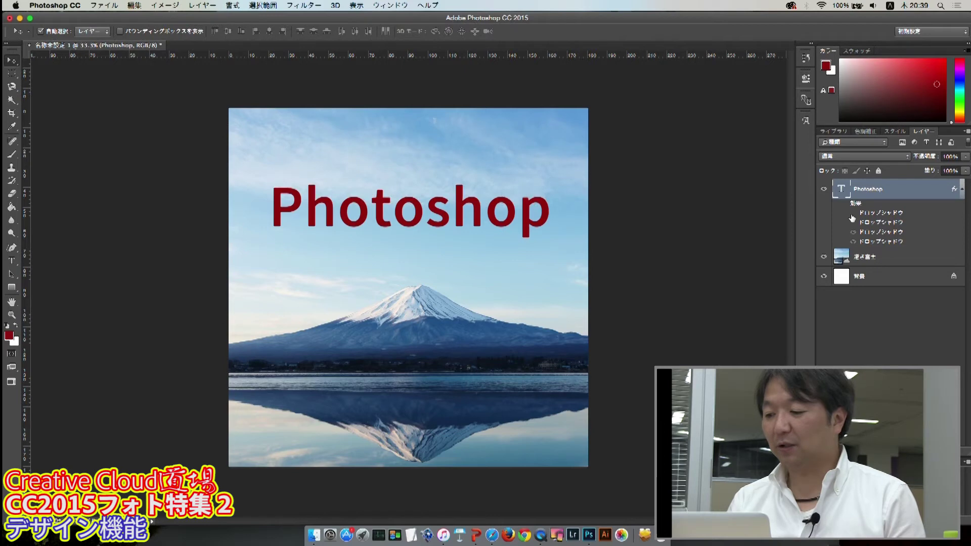
pyautogui.click(844, 204)
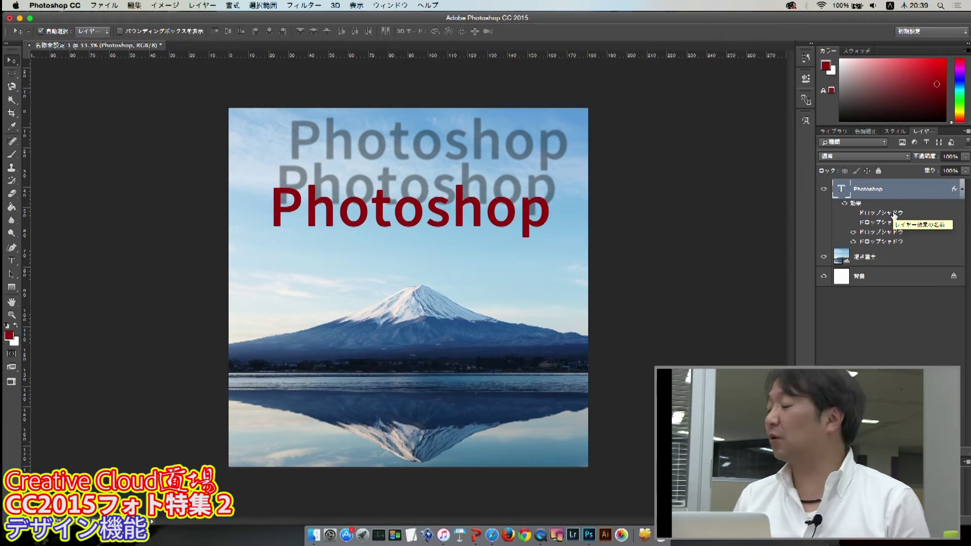
pyautogui.click(854, 221)
pyautogui.click(854, 212)
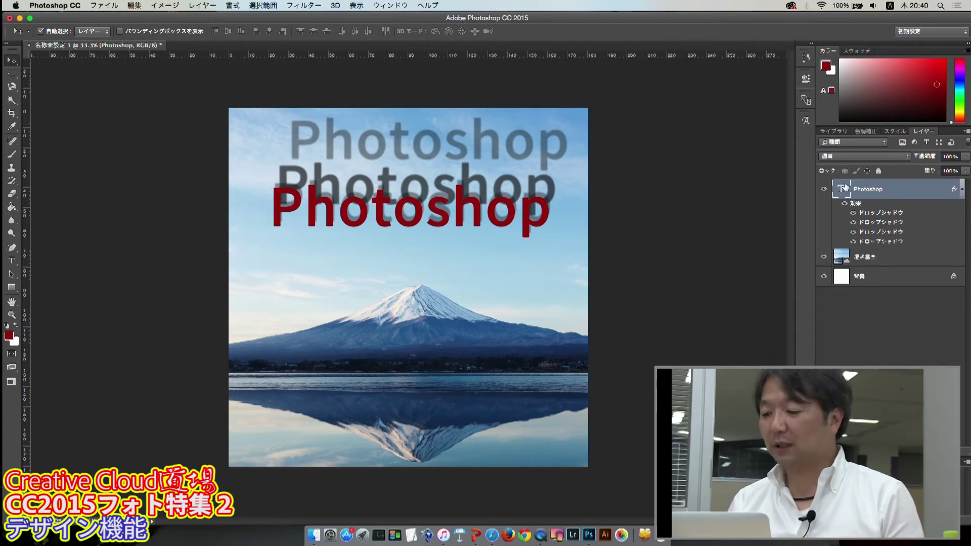
pyautogui.click(844, 203)
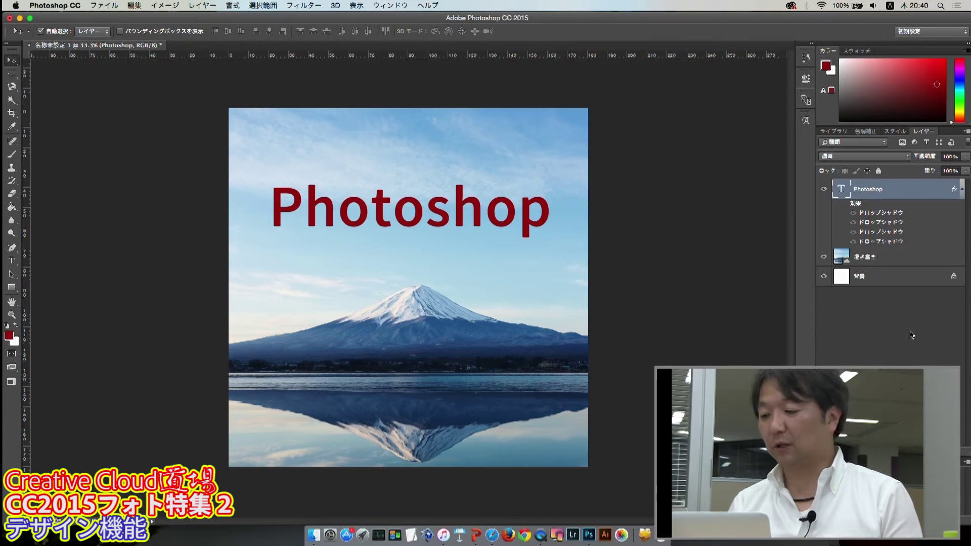
# - Draw a rectangle shape of about 2054 × 2031 px just inside the canvas edges, directly above the Mount Fuji photo layer
pyautogui.click(907, 257)
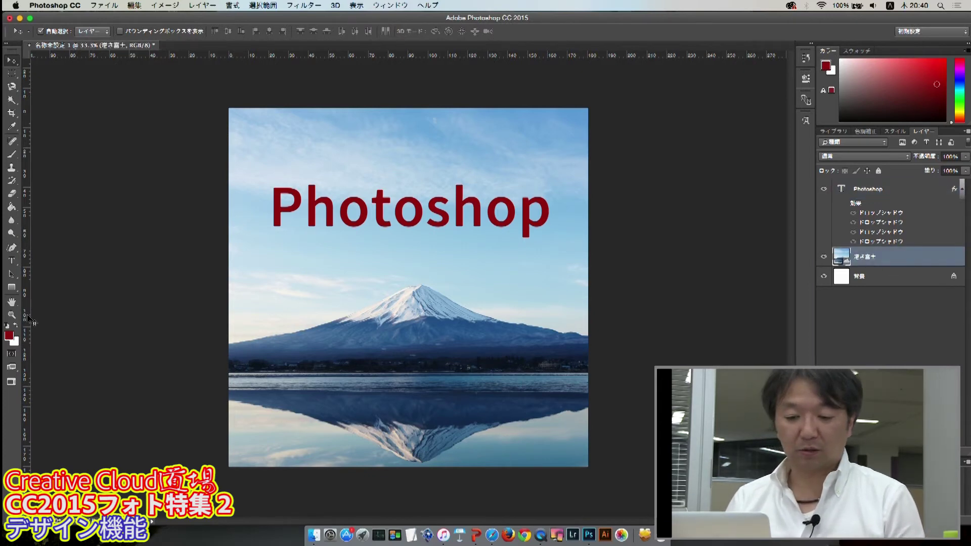
pyautogui.click(11, 287)
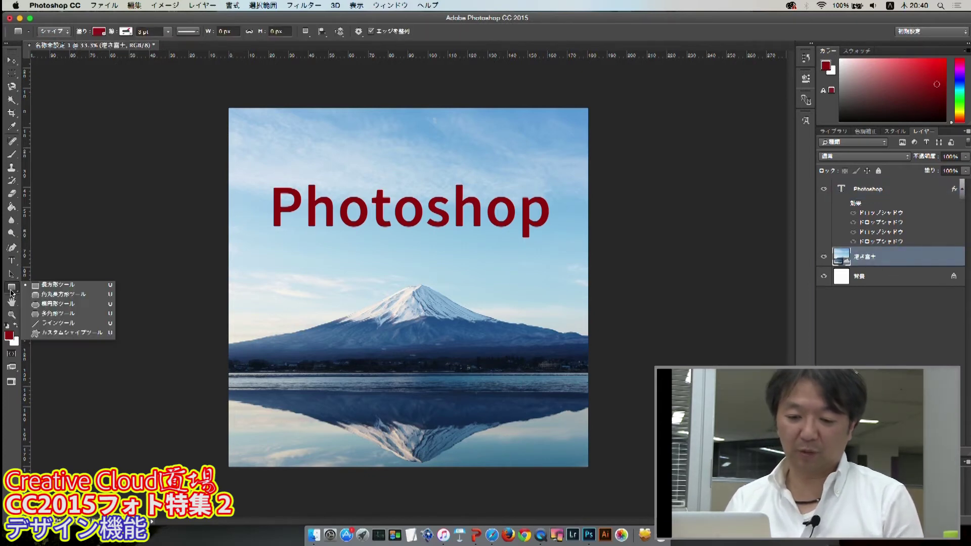
pyautogui.click(43, 286)
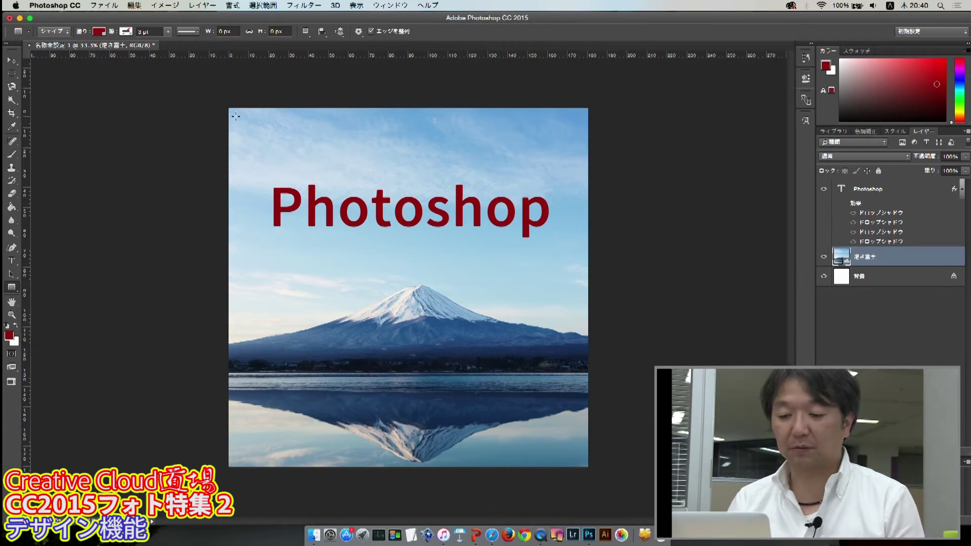
pyautogui.moveTo(236, 117); pyautogui.dragTo(581, 459)
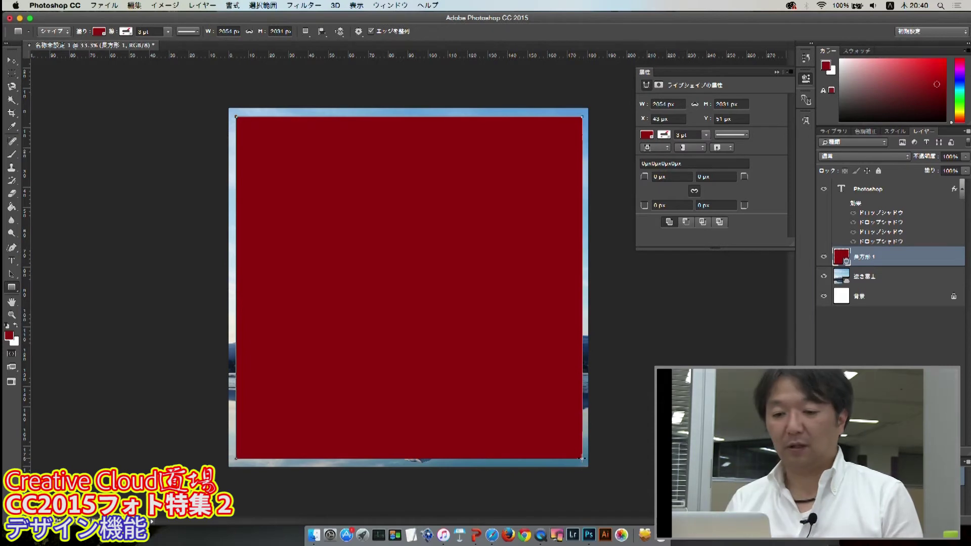
# - Set the rectangle's fill to no color
pyautogui.click(100, 31)
pyautogui.click(49, 51)
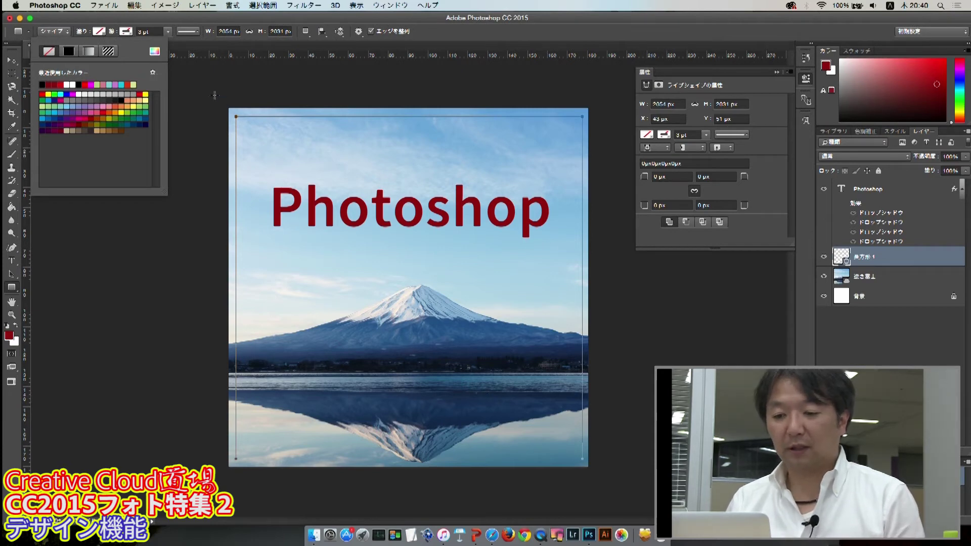
pyautogui.click(873, 255)
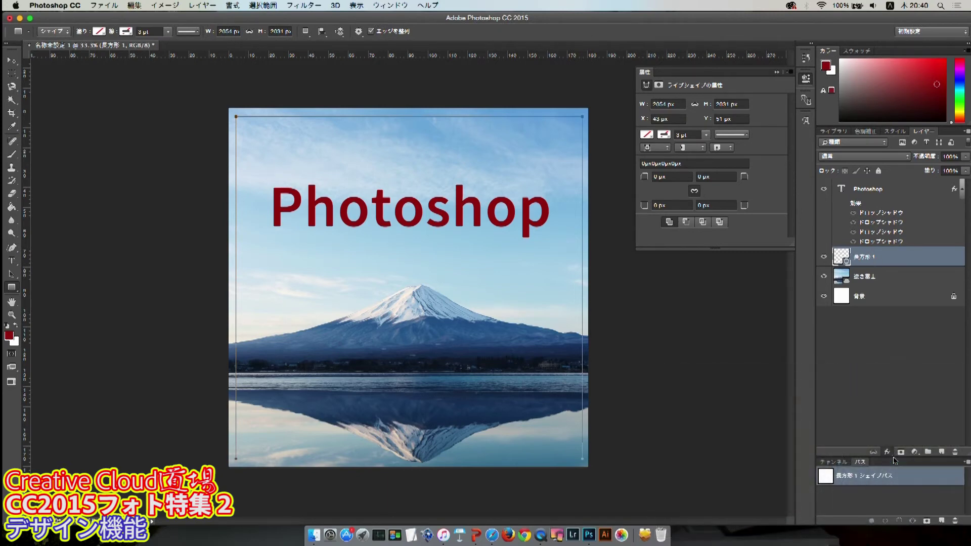
# - Add a yellow 16 px outside Stroke layer style to the rectangle, using the second Stroke entry
pyautogui.click(888, 452)
pyautogui.moveTo(776, 247); pyautogui.dragTo(849, 117)
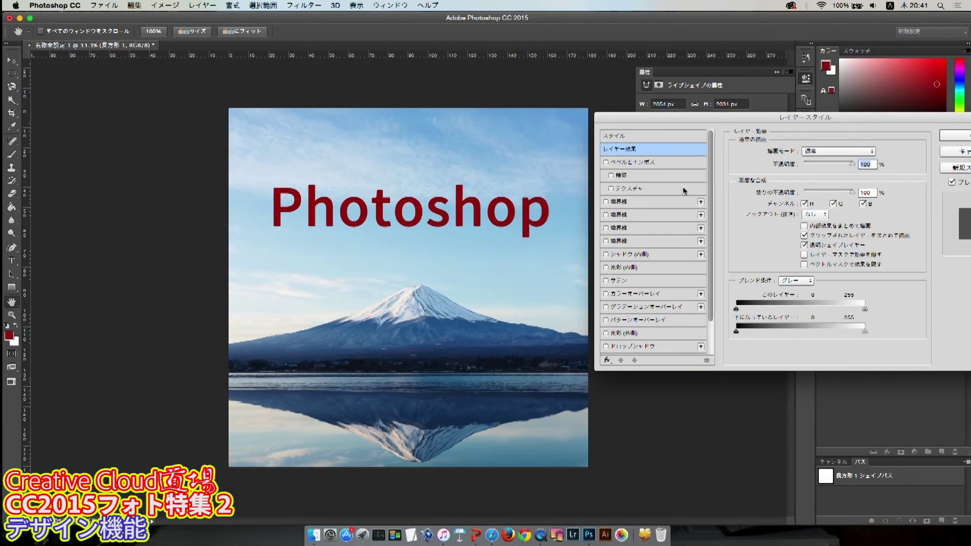
pyautogui.click(655, 215)
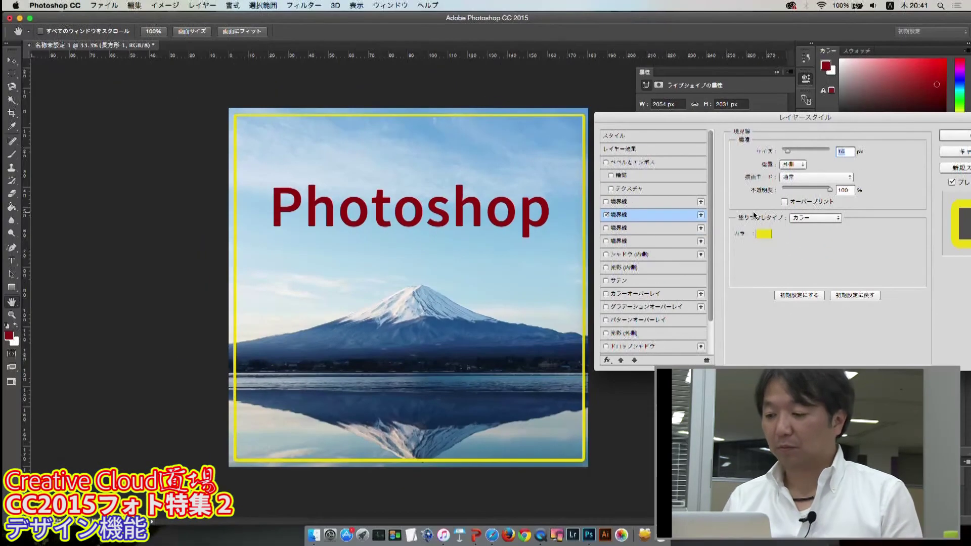
pyautogui.moveTo(874, 119); pyautogui.dragTo(784, 208)
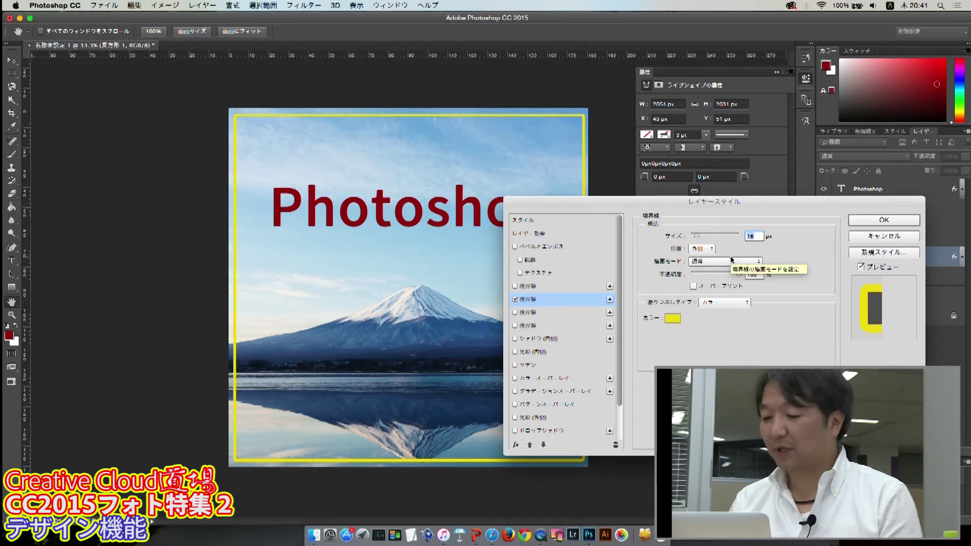
# - Enable the other three Stroke entries, including the red 10 px inside one, and apply the rectangle's layer style
pyautogui.click(536, 314)
pyautogui.click(538, 327)
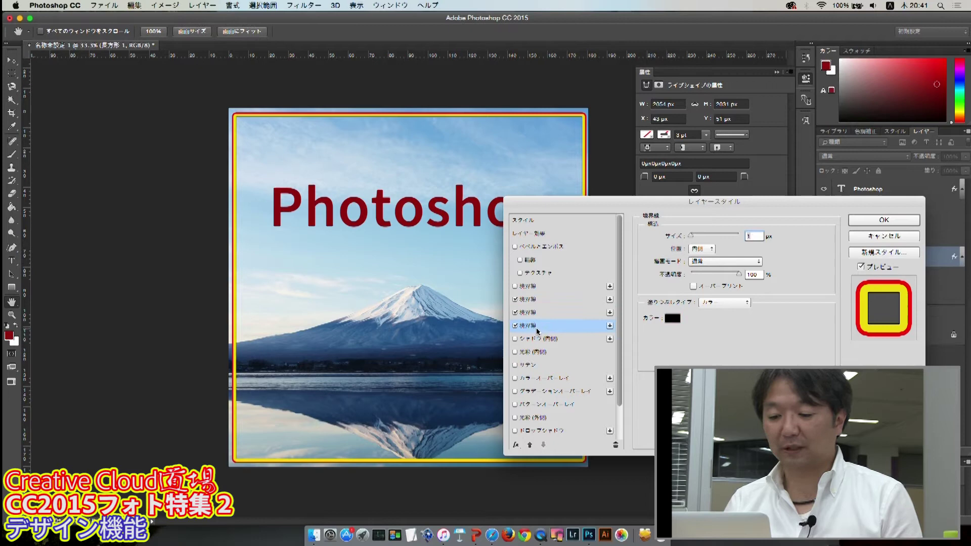
pyautogui.click(552, 287)
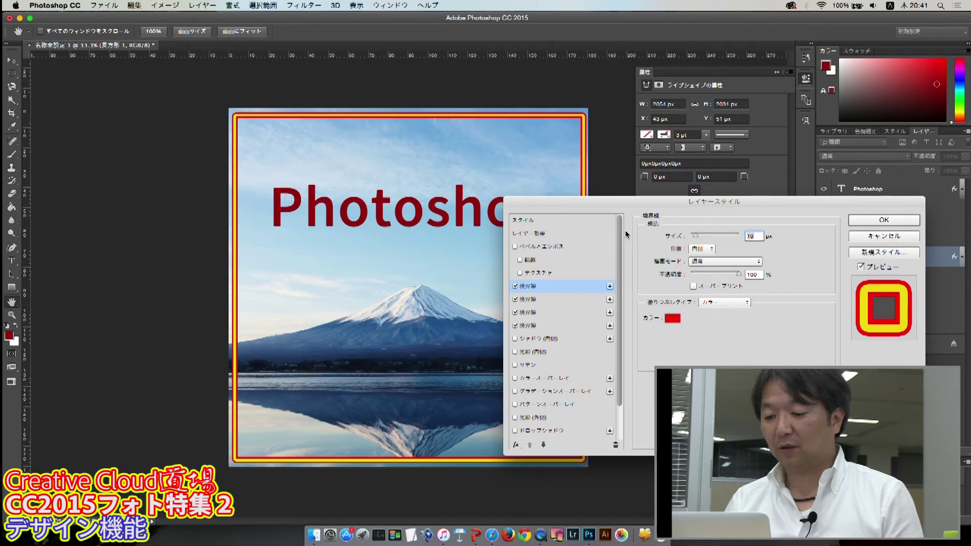
pyautogui.click(883, 220)
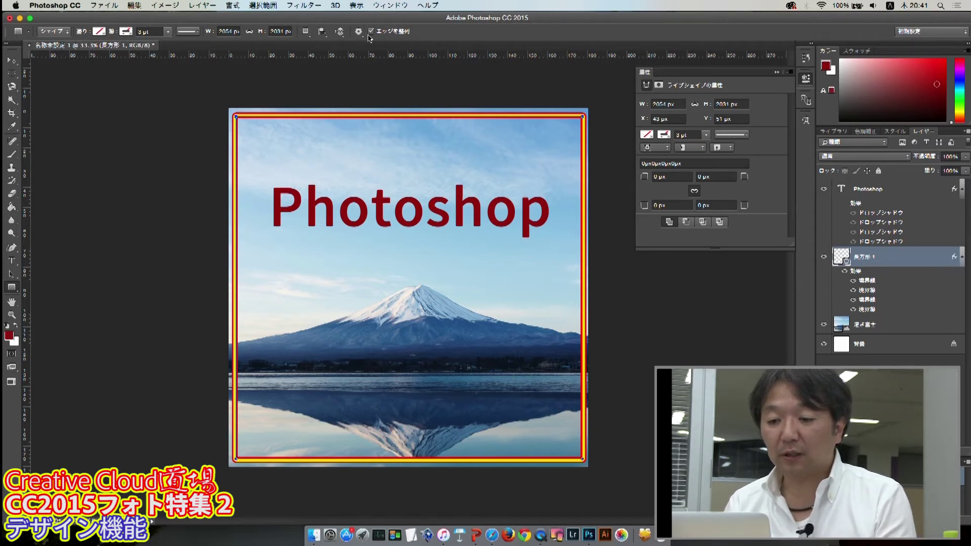
# - Try the dashed and dotted line types on the rectangle's outline and set it to a solid line
pyautogui.click(195, 32)
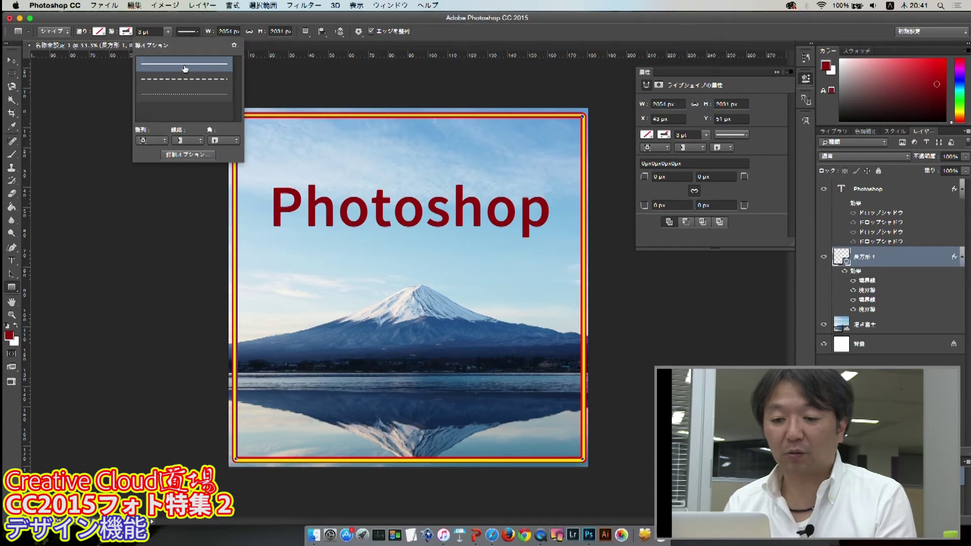
pyautogui.click(178, 82)
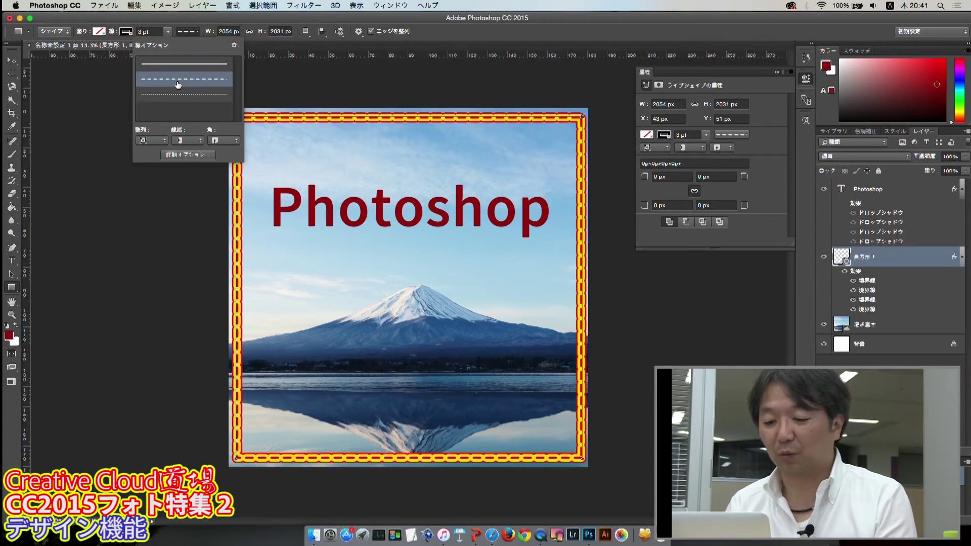
pyautogui.click(178, 94)
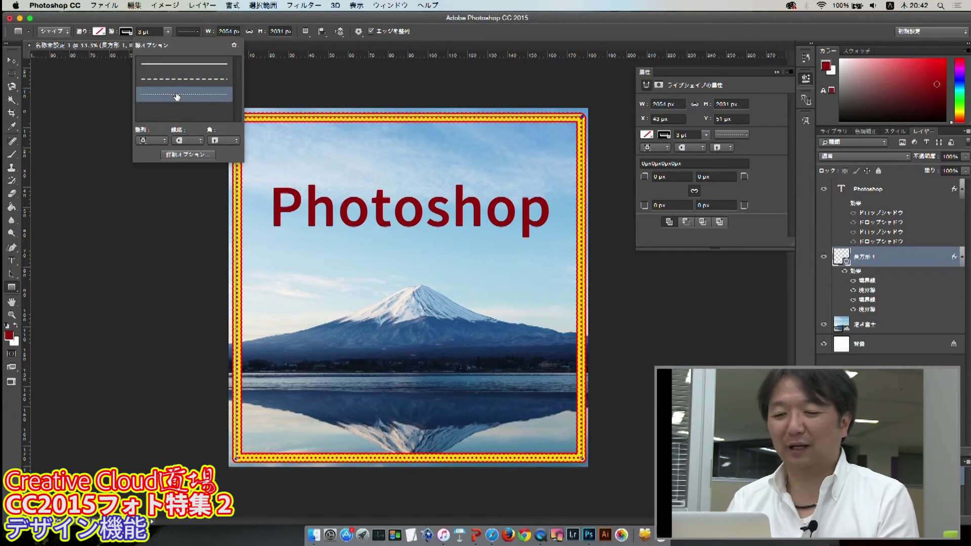
pyautogui.click(204, 79)
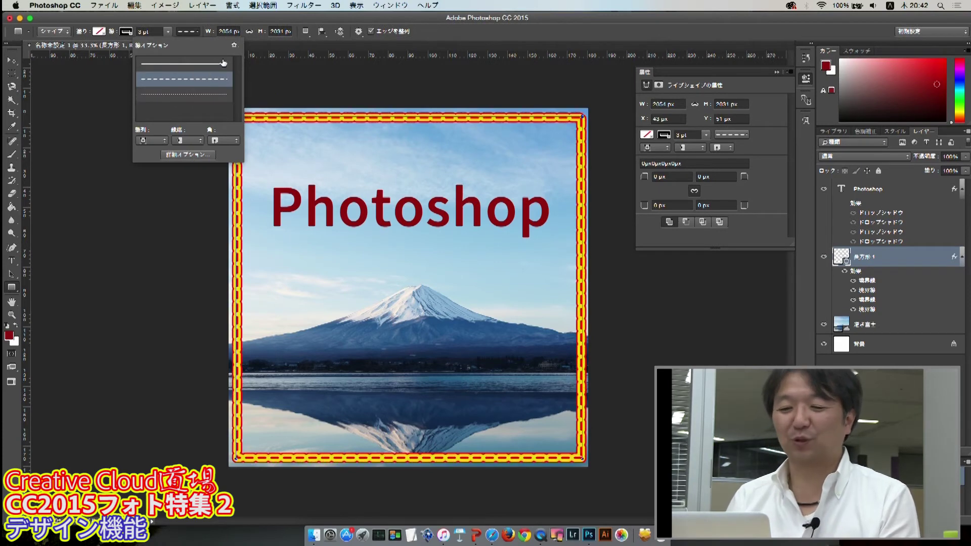
pyautogui.click(210, 64)
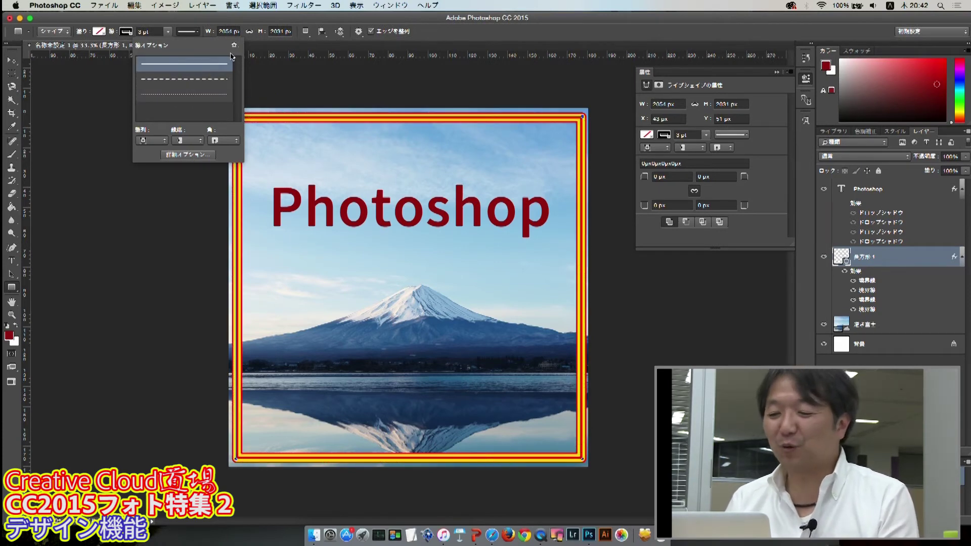
pyautogui.click(447, 38)
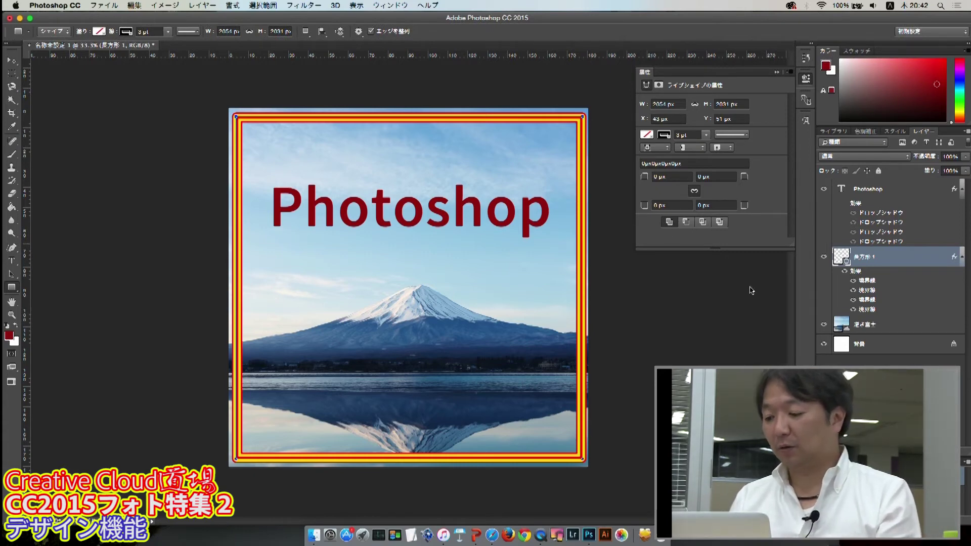
# - Review which effects in the rectangle's layer style can be stacked multiple times, and close the dialog without changes
pyautogui.doubleClick(867, 272)
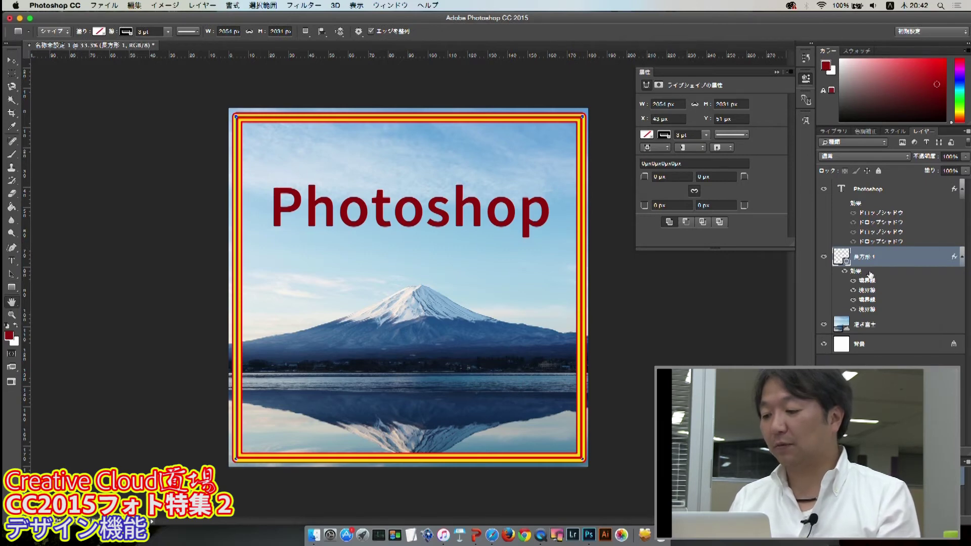
pyautogui.moveTo(745, 196); pyautogui.dragTo(528, 120)
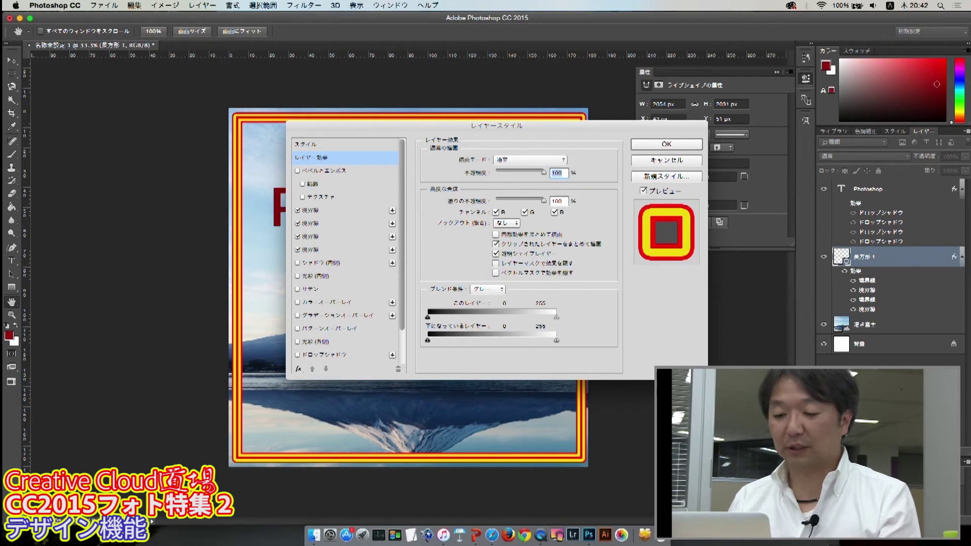
pyautogui.scroll(-3, 364, 243)
pyautogui.scroll(3, 364, 244)
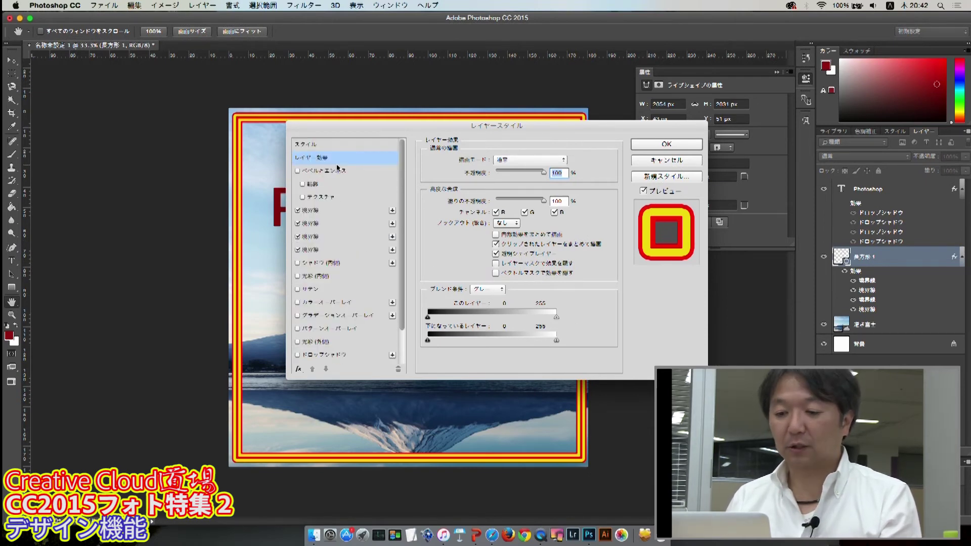
pyautogui.scroll(-3, 356, 175)
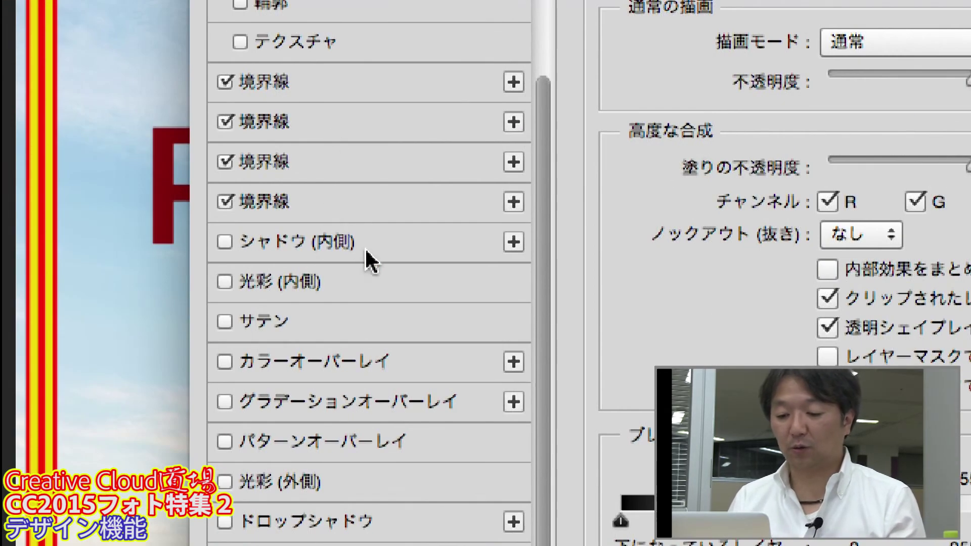
pyautogui.scroll(-1, 364, 256)
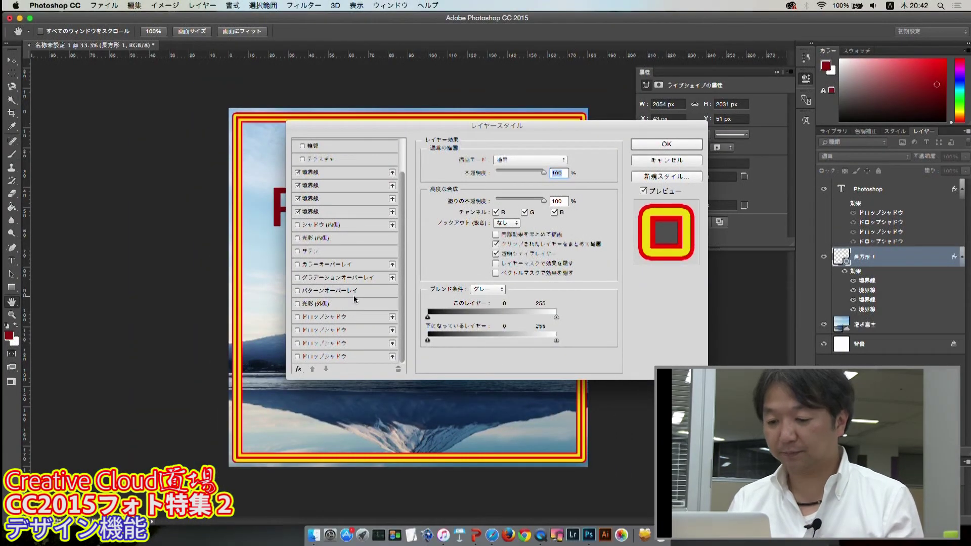
pyautogui.click(675, 160)
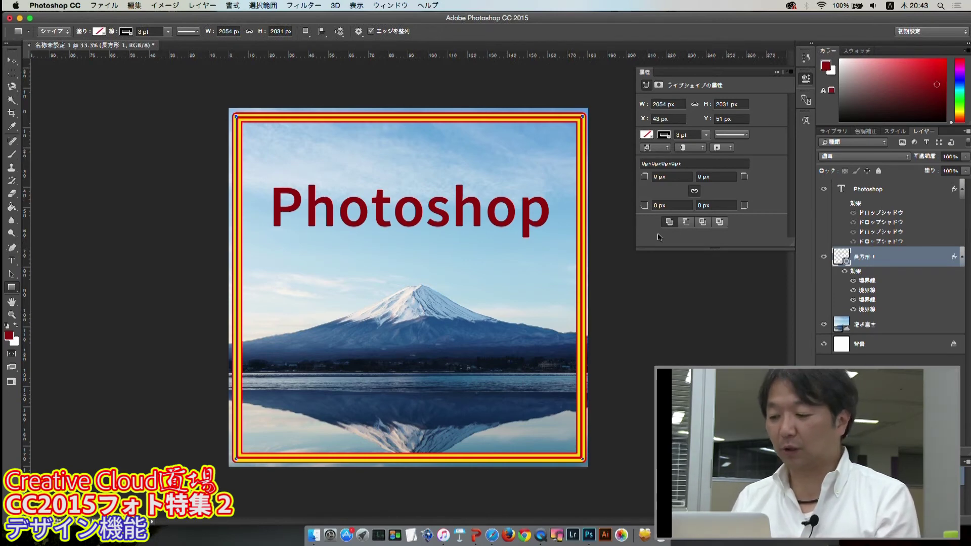
# - Add a text layer with the two-kanji surname below the Photoshop title and move it to sit centred under the title
pyautogui.press('h')
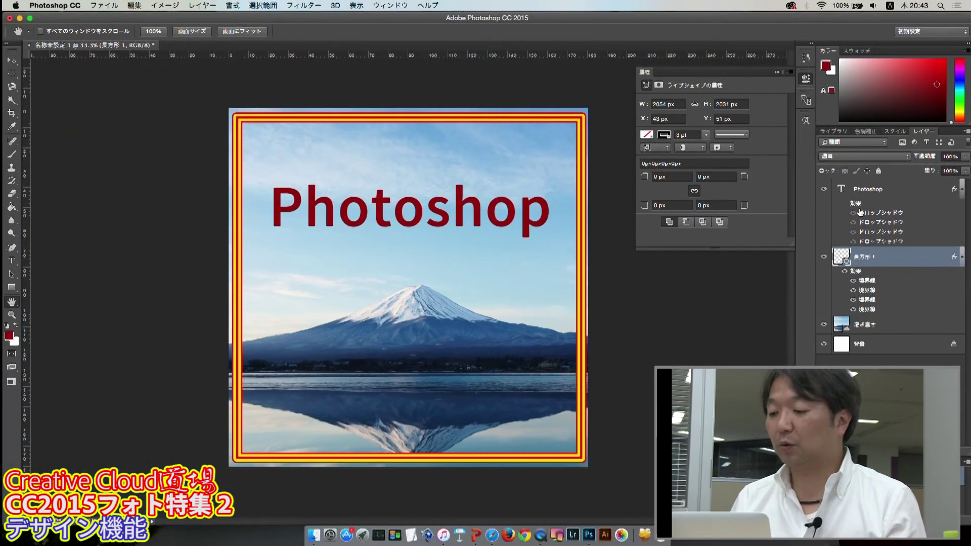
pyautogui.click(905, 188)
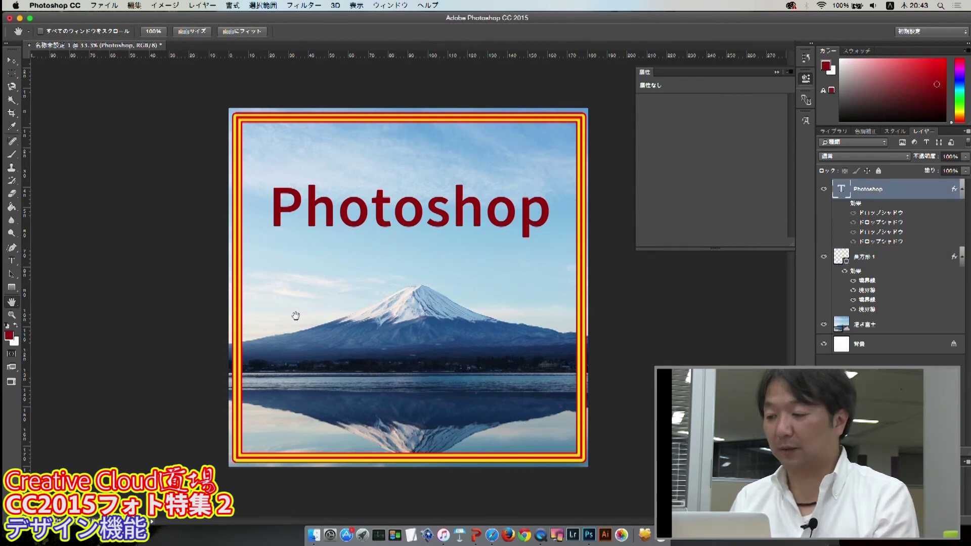
pyautogui.press('t')
pyautogui.click(317, 288)
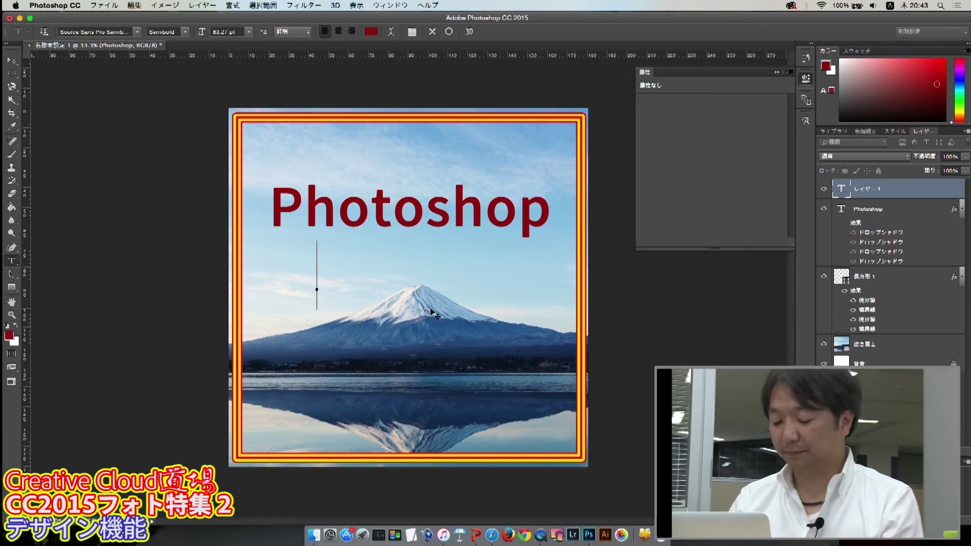
pyautogui.write('わたな')
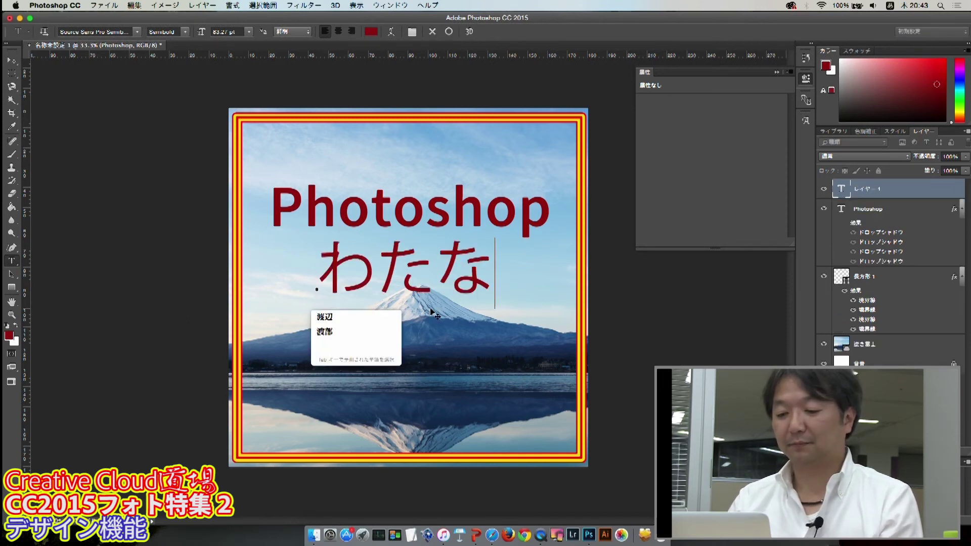
pyautogui.press('Tab')
pyautogui.press('Return')
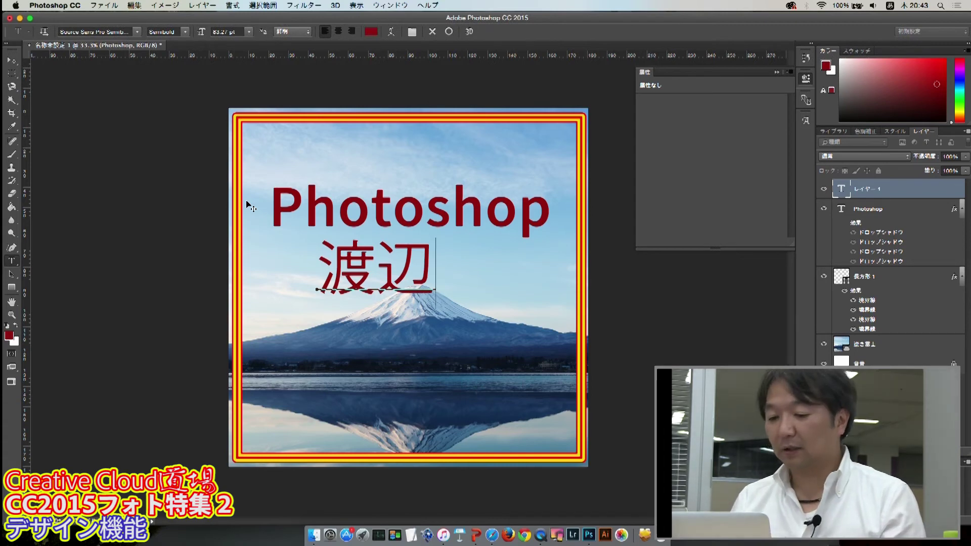
pyautogui.click(449, 32)
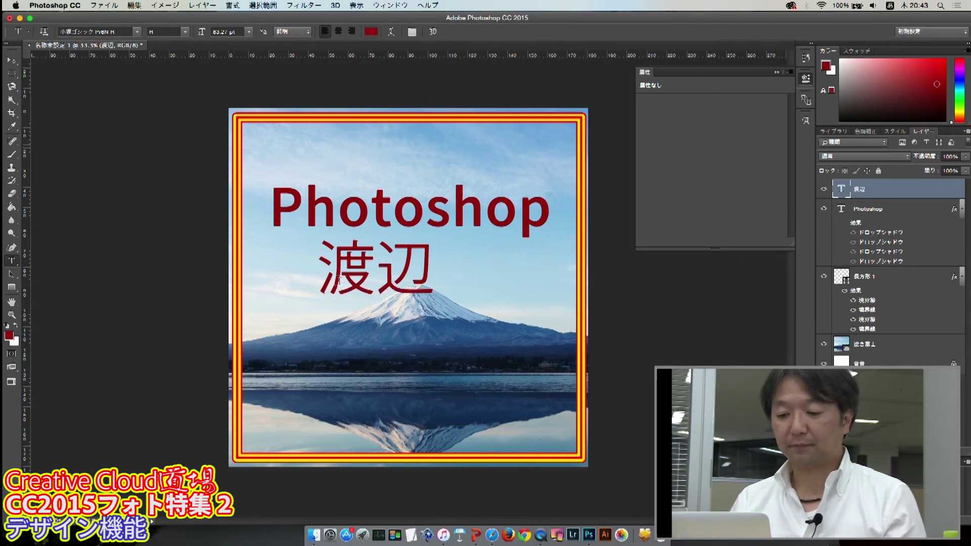
pyautogui.click(11, 60)
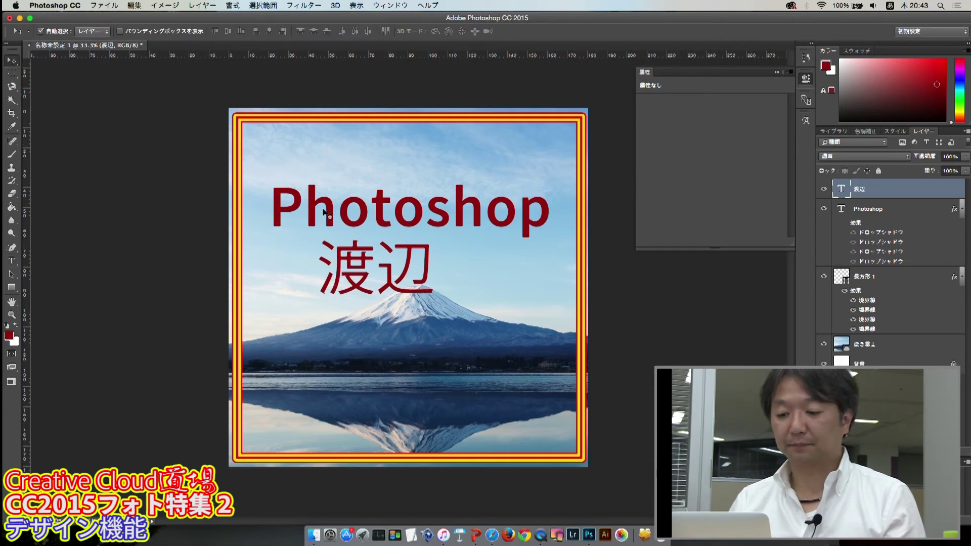
pyautogui.moveTo(383, 269); pyautogui.dragTo(412, 267)
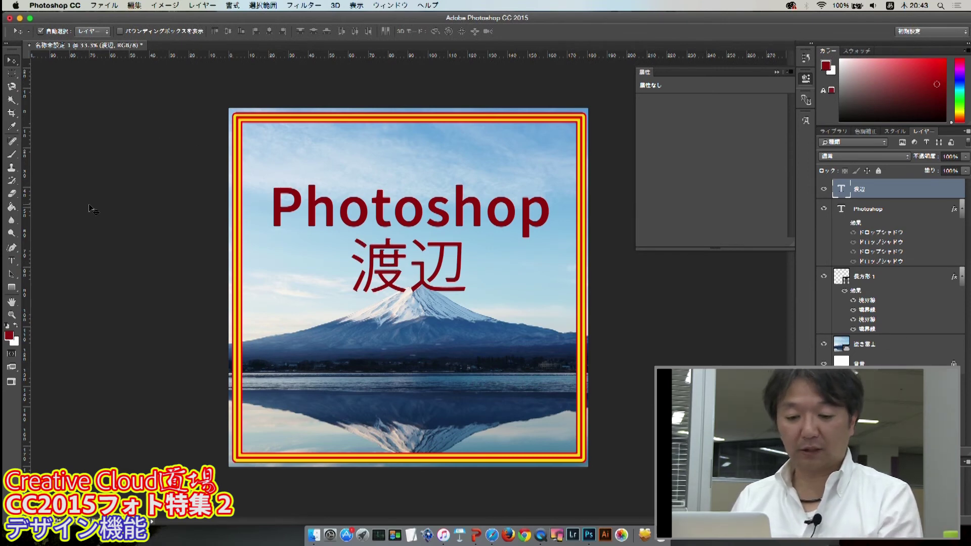
# - Select the second kanji of the surname text for editing and show the glyphs (字形) list
pyautogui.click(12, 260)
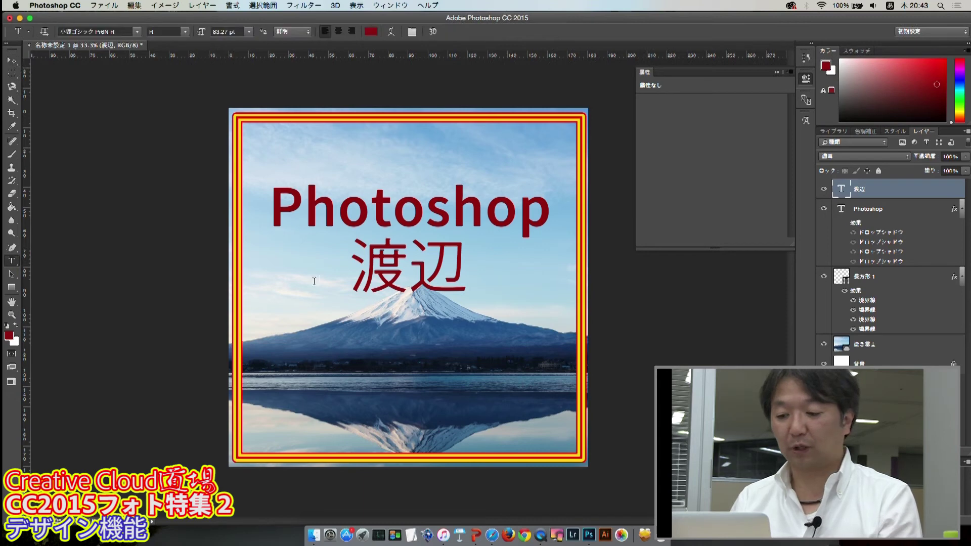
pyautogui.click(393, 273)
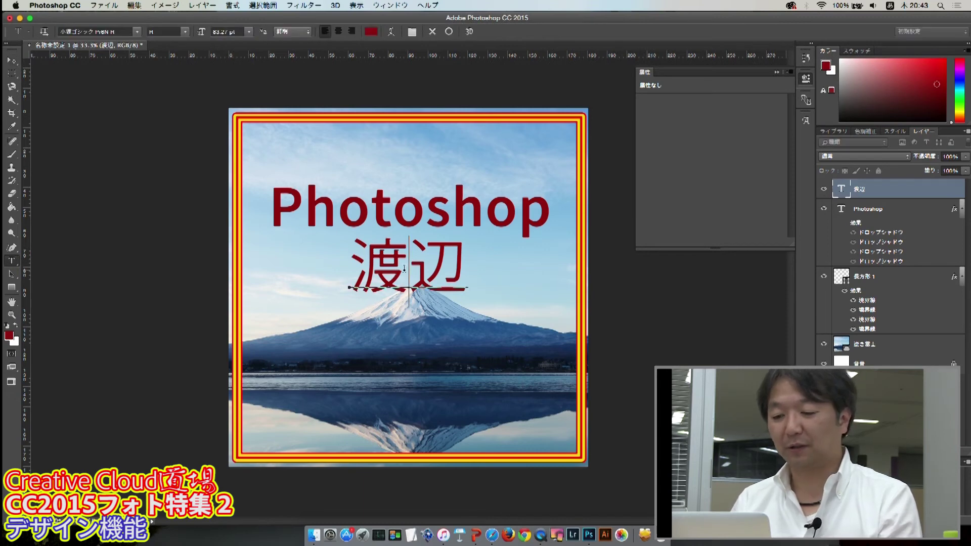
pyautogui.keyDown('shift'); pyautogui.click(470, 291); pyautogui.keyUp('shift')
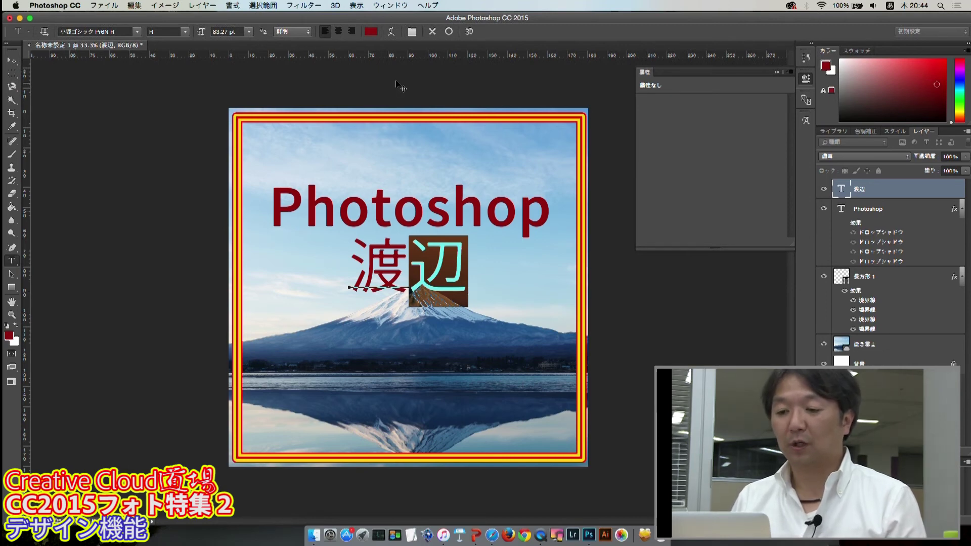
pyautogui.click(388, 7)
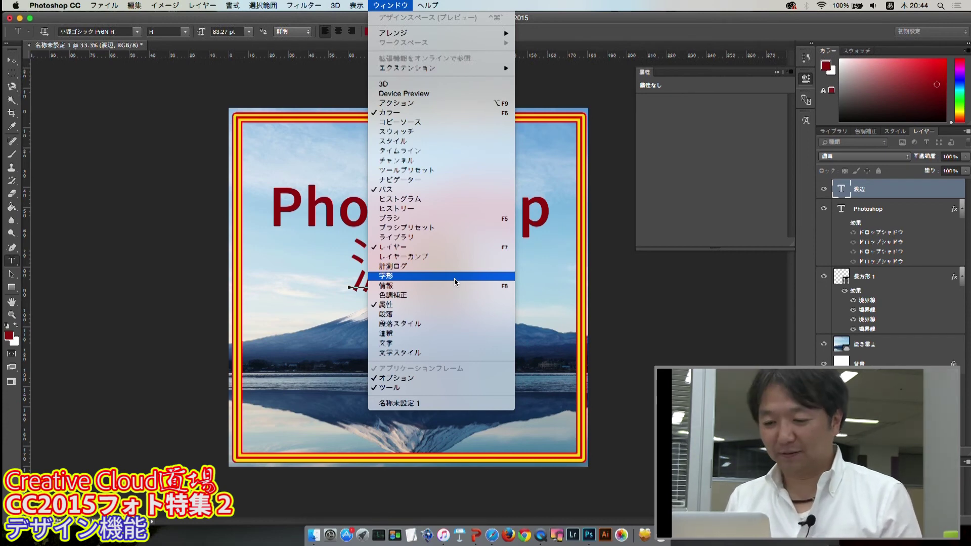
pyautogui.click(455, 277)
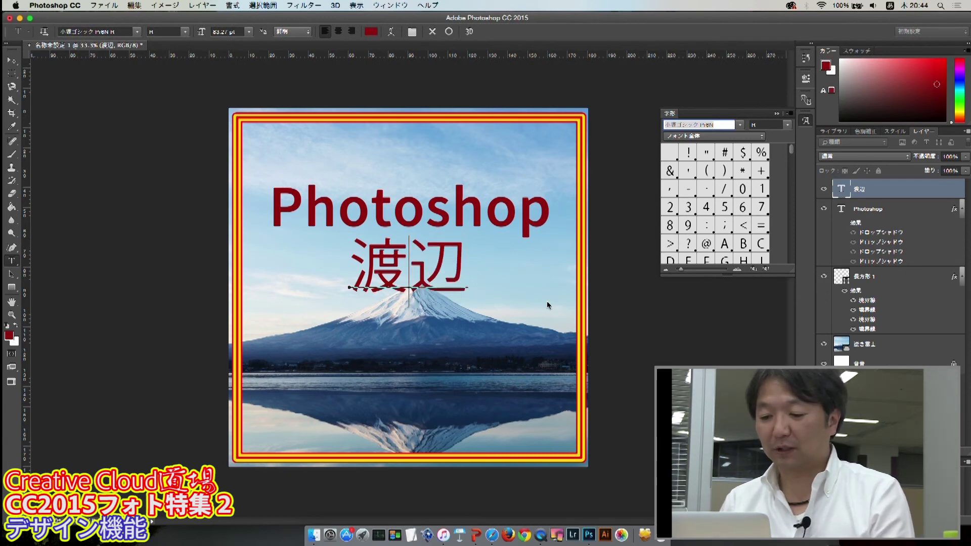
# - Set the selected kanji's font to 小塚ゴシック Pro and show only the alternates for the selection (選択の代替)
pyautogui.click(740, 127)
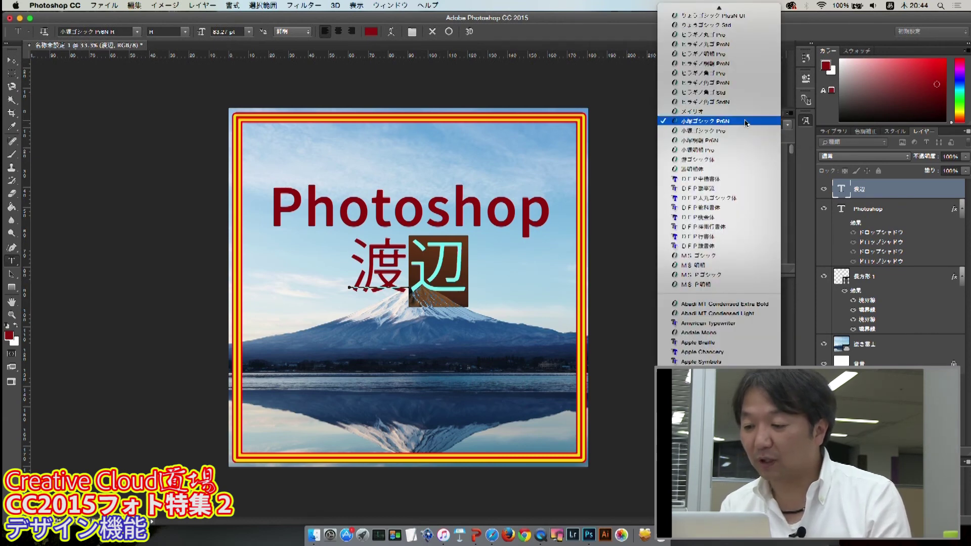
pyautogui.click(745, 131)
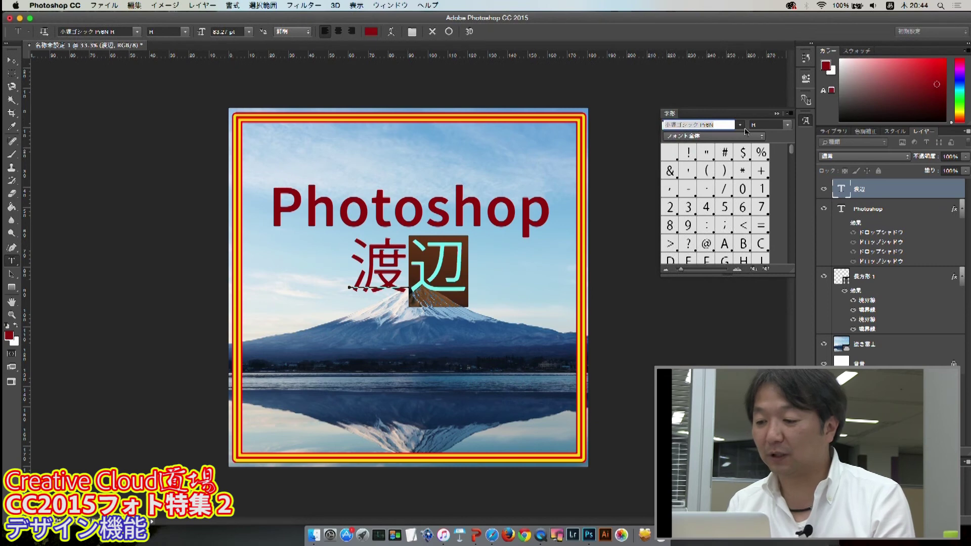
pyautogui.click(742, 137)
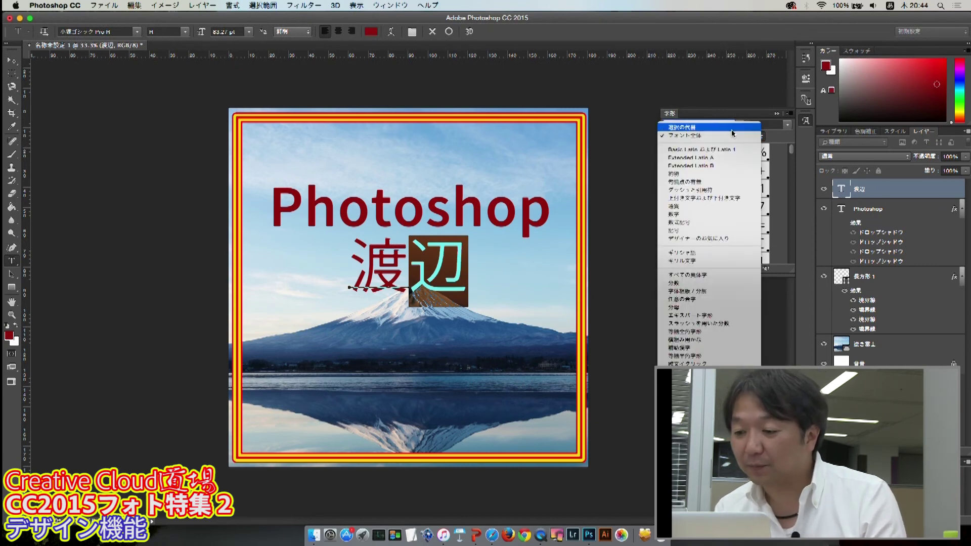
pyautogui.click(731, 133)
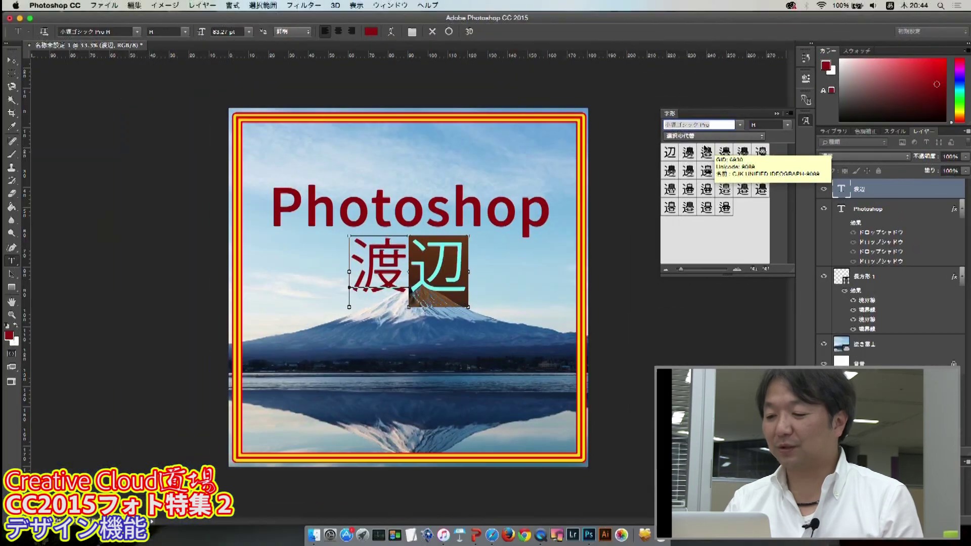
# - Try four alternate glyphs in turn on the surname's second kanji and restore its original simplified form
pyautogui.click(706, 154)
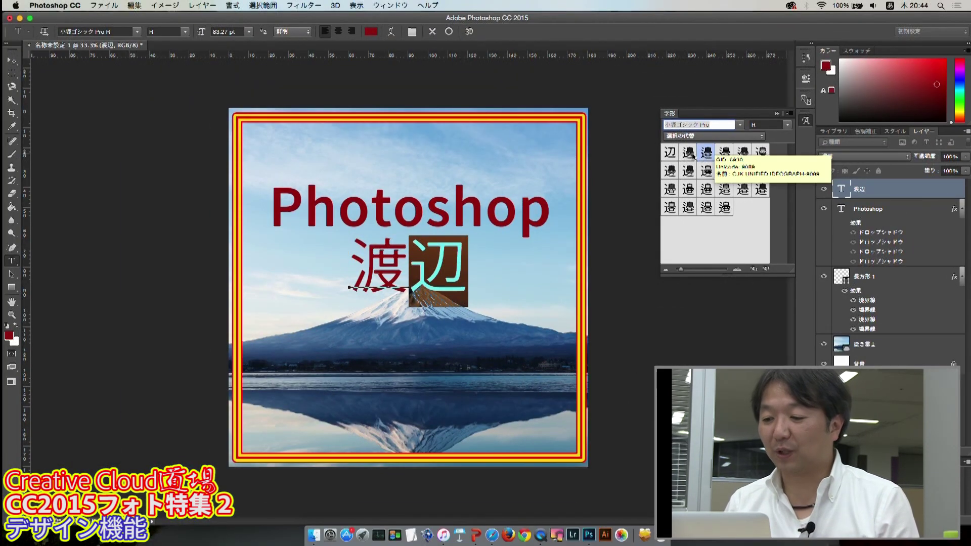
pyautogui.doubleClick(689, 154)
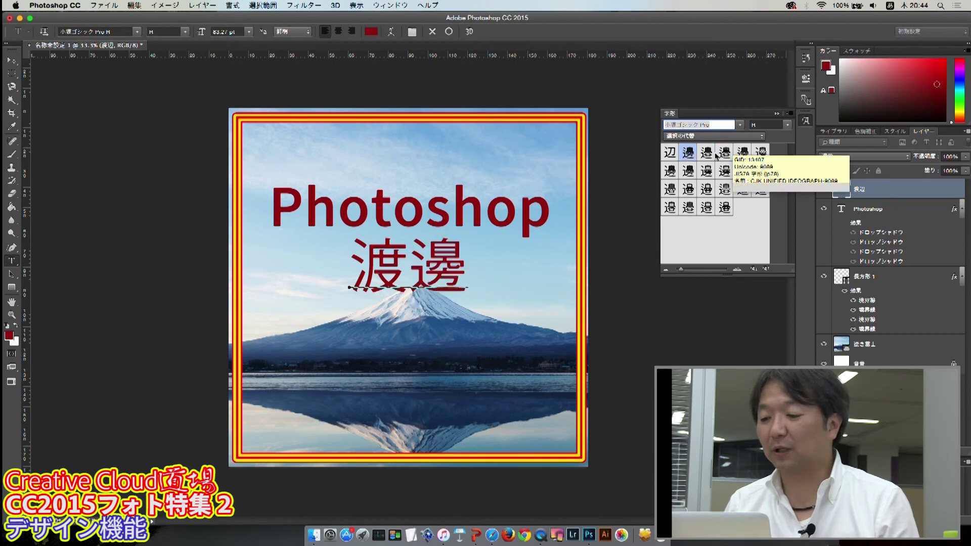
pyautogui.hotkey('shift', 'Left')
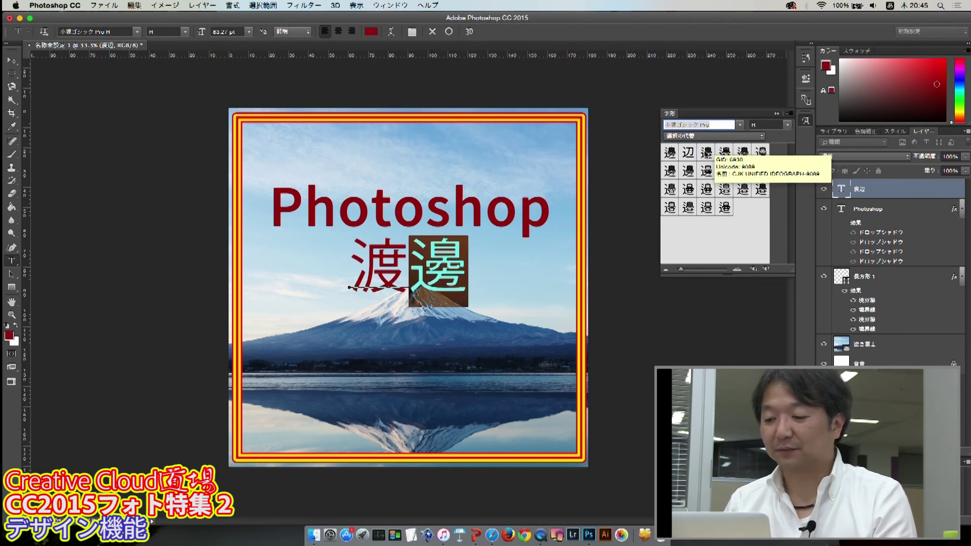
pyautogui.doubleClick(724, 155)
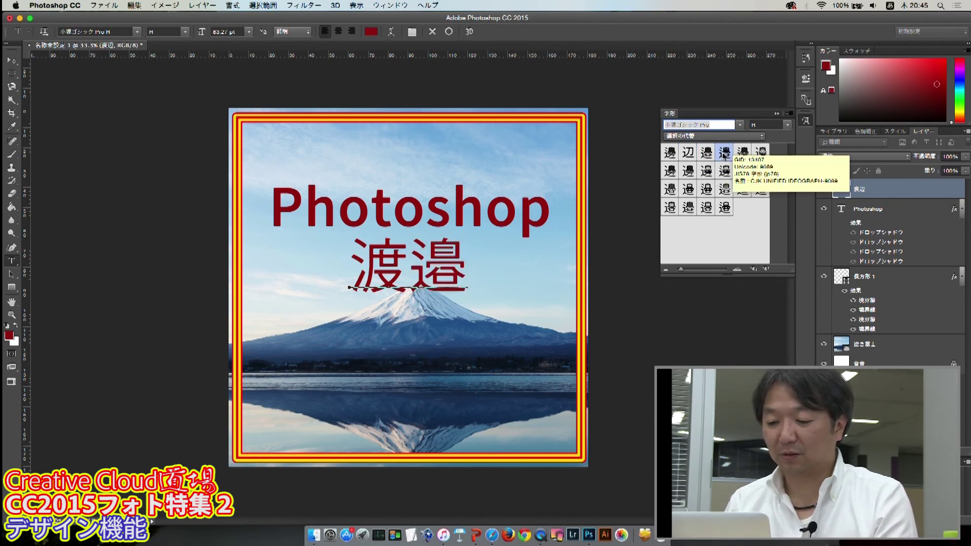
pyautogui.hotkey('shift', 'Left')
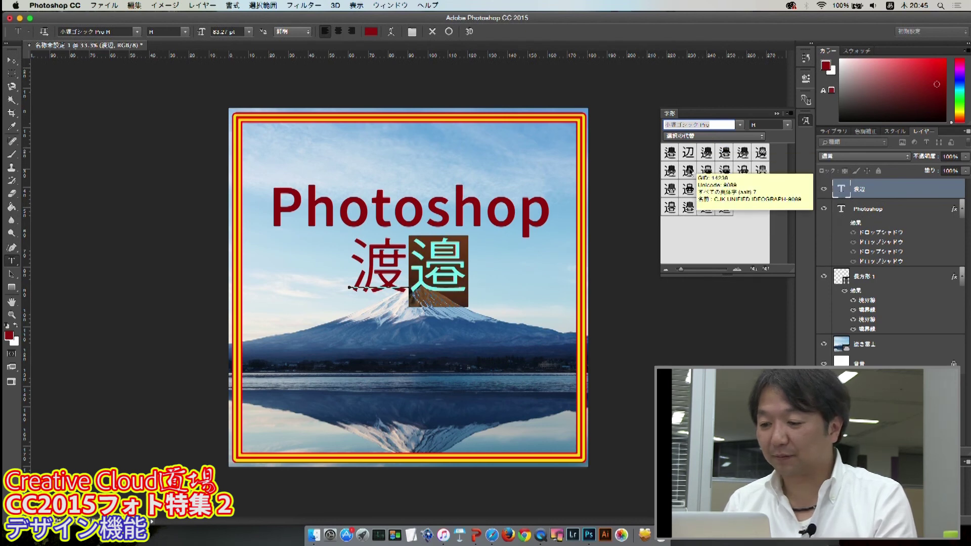
pyautogui.doubleClick(689, 171)
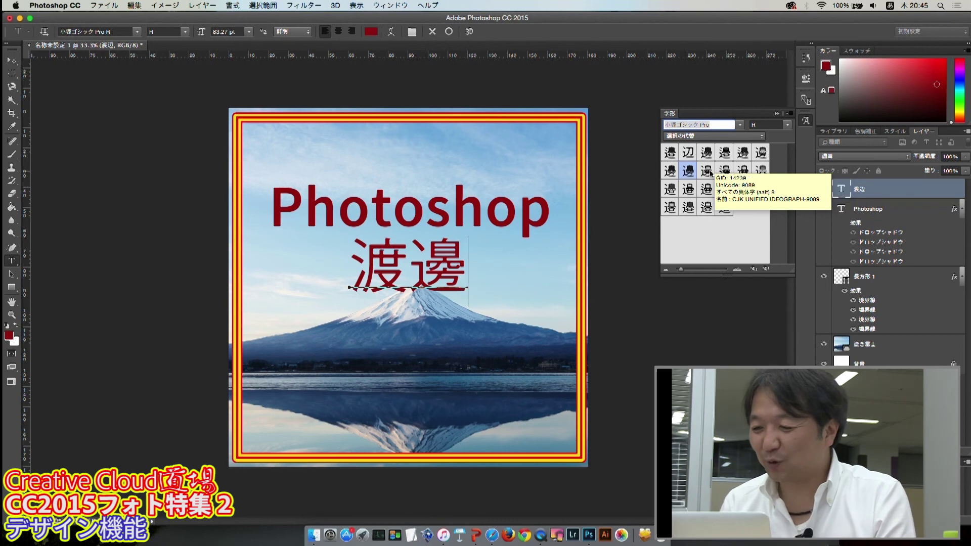
pyautogui.hotkey('shift', 'Left')
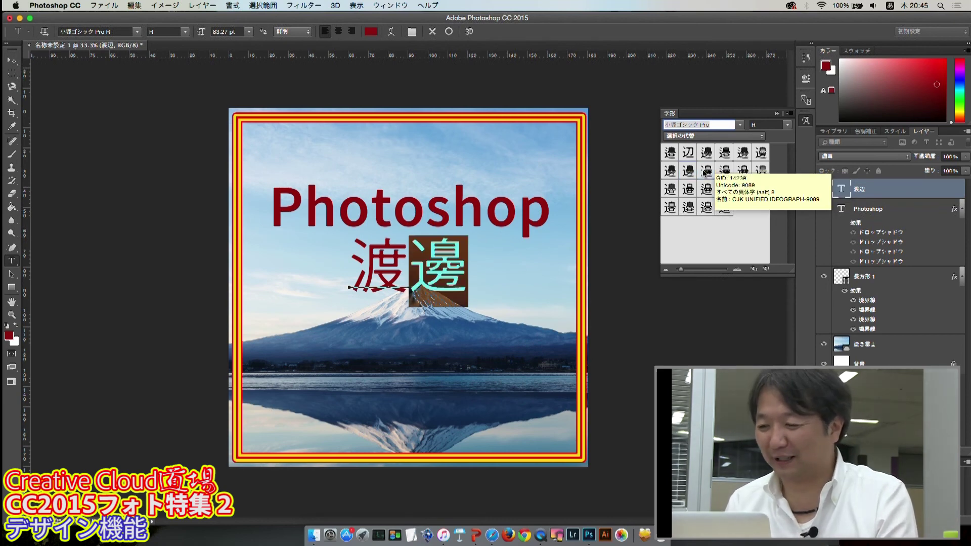
pyautogui.doubleClick(706, 172)
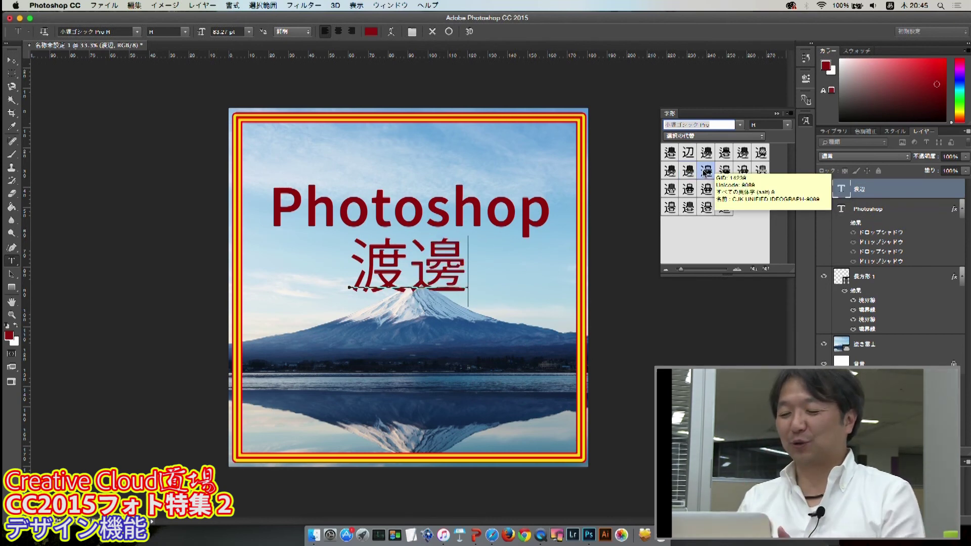
pyautogui.hotkey('shift', 'Left')
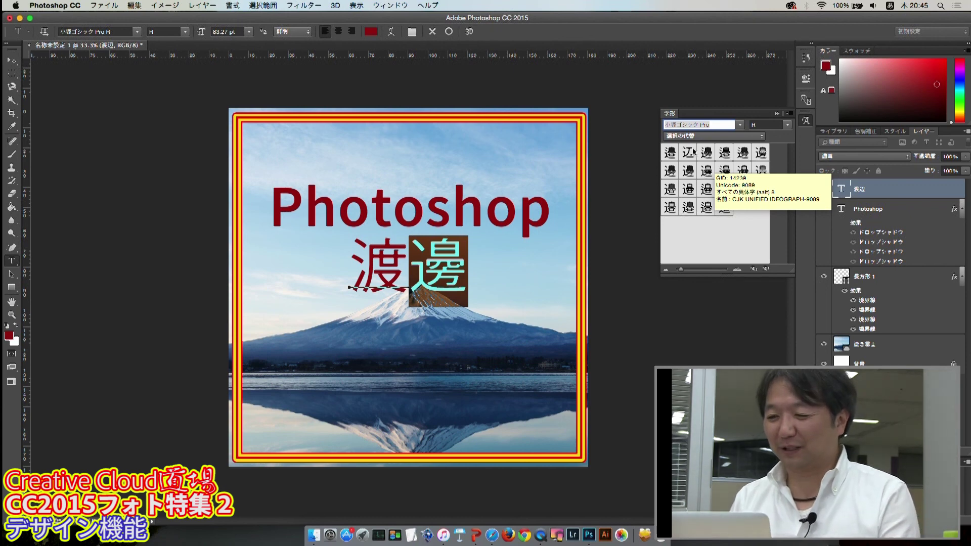
pyautogui.doubleClick(689, 153)
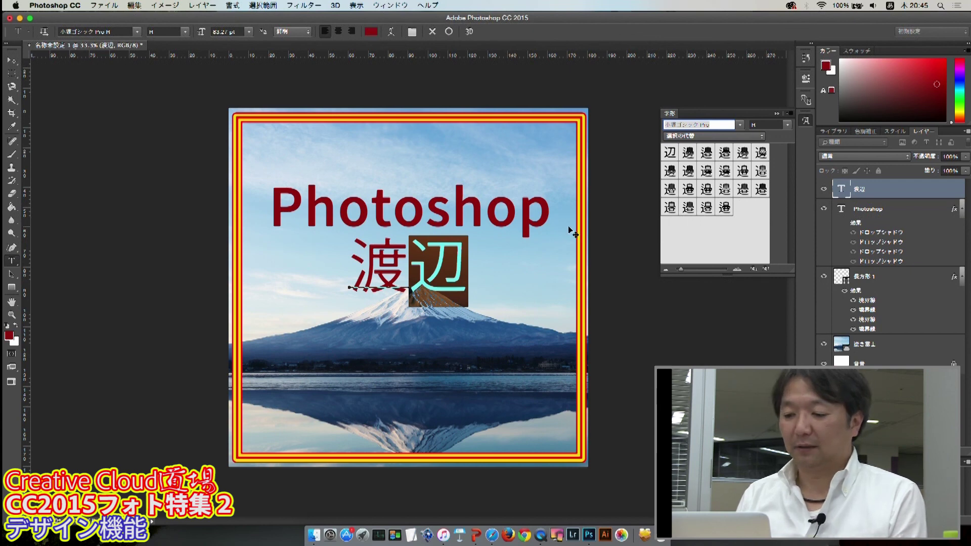
# - Replace the surname's second kanji with the third glyph in the third row of its alternates
pyautogui.click(461, 261)
pyautogui.hotkey('shift', 'Left')
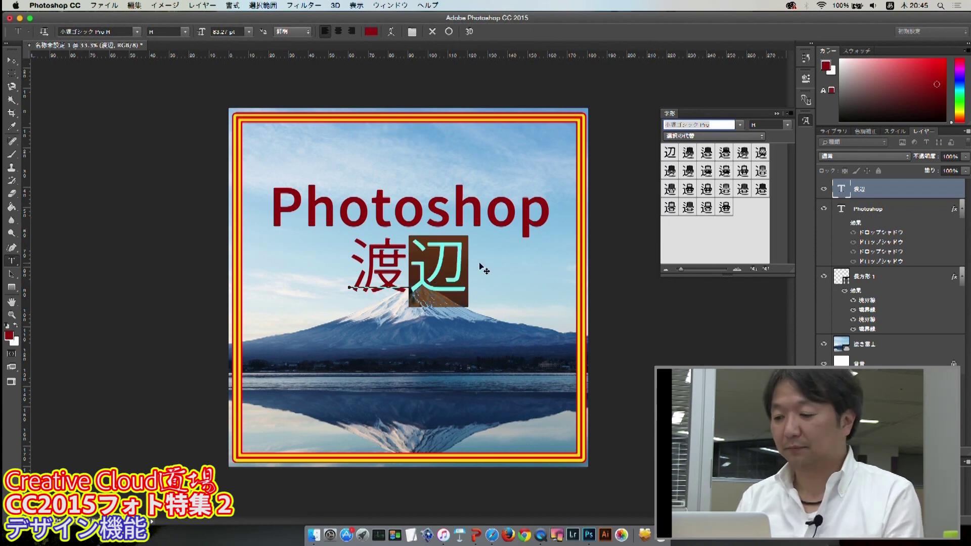
pyautogui.doubleClick(707, 188)
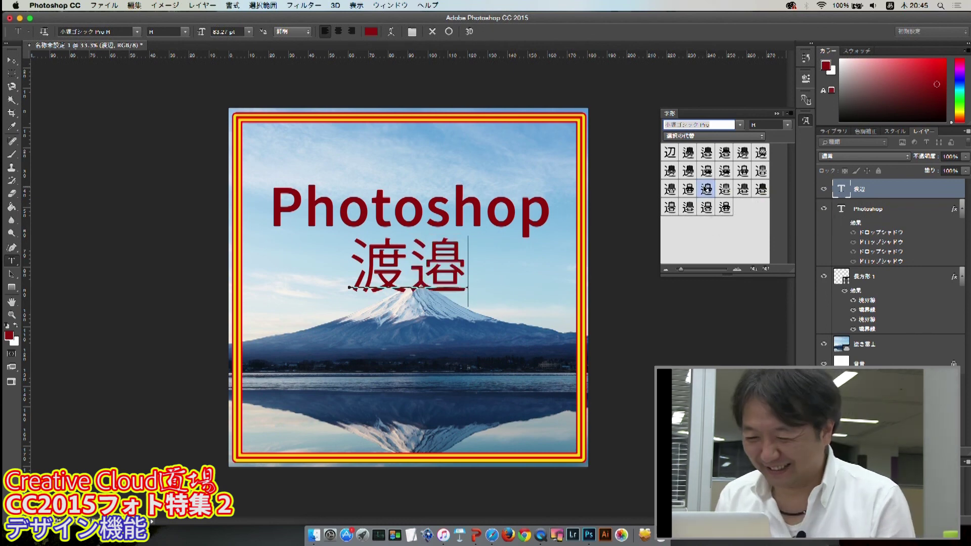